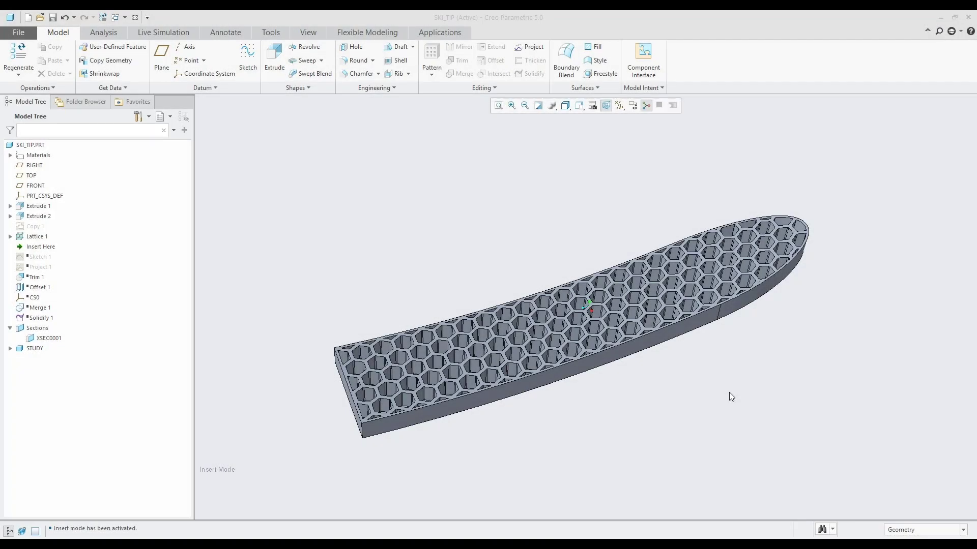
mouse_move(610, 395)
middle_down()
mouse_move(570, 336)
mouse_move(639, 381)
mouse_move(668, 387)
mouse_move(628, 373)
mouse_move(590, 307)
mouse_move(648, 305)
mouse_move(625, 336)
mouse_move(630, 392)
mouse_move(652, 410)
mouse_move(591, 354)
mouse_move(524, 364)
mouse_move(630, 351)
mouse_move(650, 421)
mouse_move(619, 355)
mouse_move(608, 366)
mouse_move(619, 402)
mouse_move(634, 390)
mouse_move(618, 379)
mouse_move(637, 376)
mouse_move(630, 416)
mouse_move(645, 411)
middle_up()
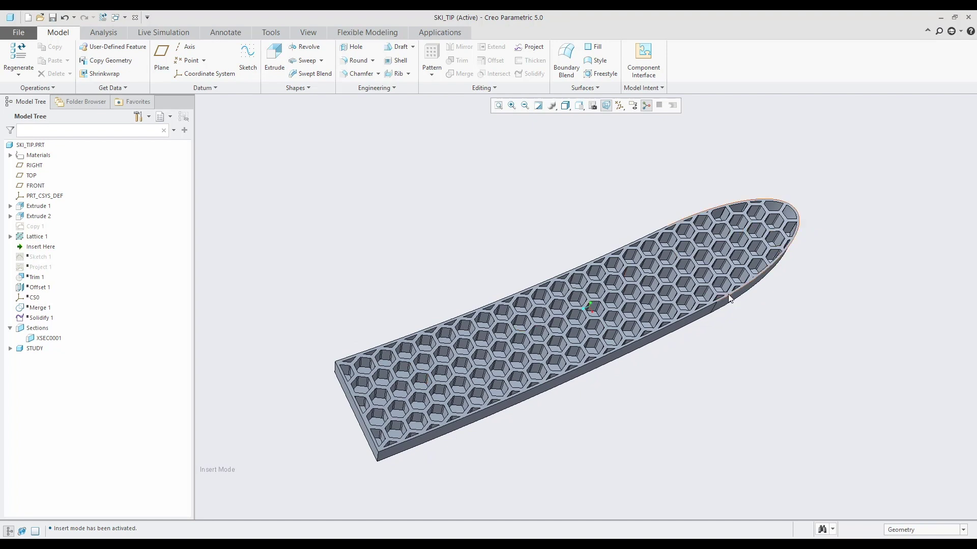
middle_drag(502, 379, 494, 385)
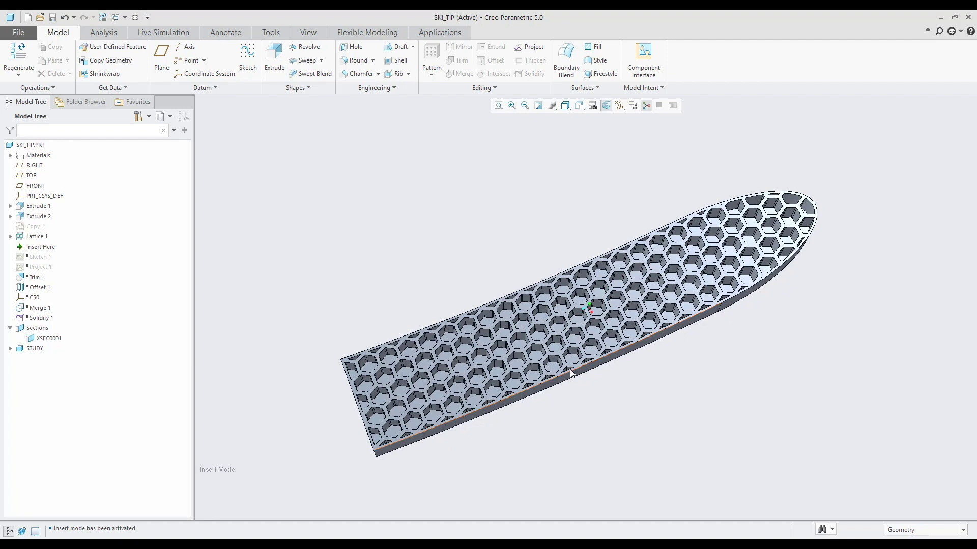
middle_drag(523, 277, 503, 401)
scroll(504, 402, up, 2)
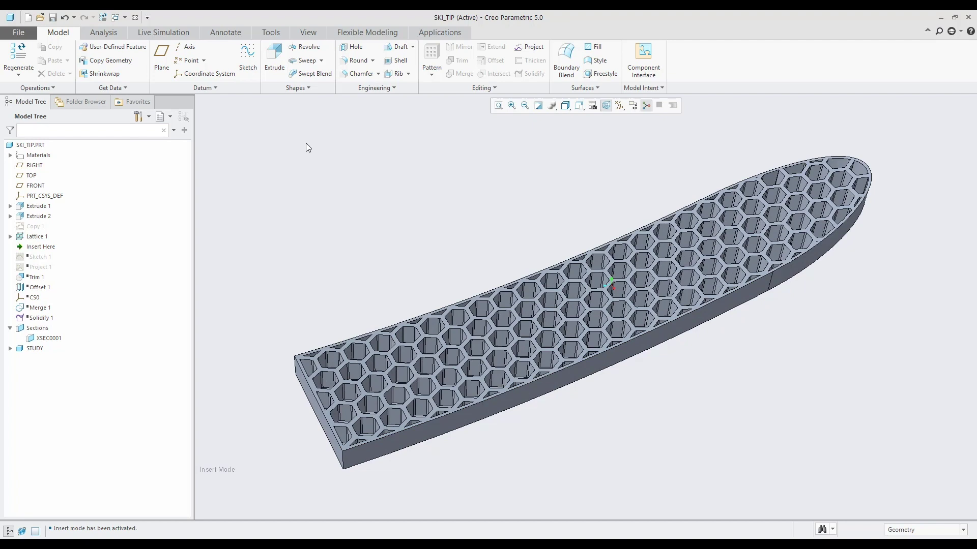
middle_drag(392, 190, 337, 153)
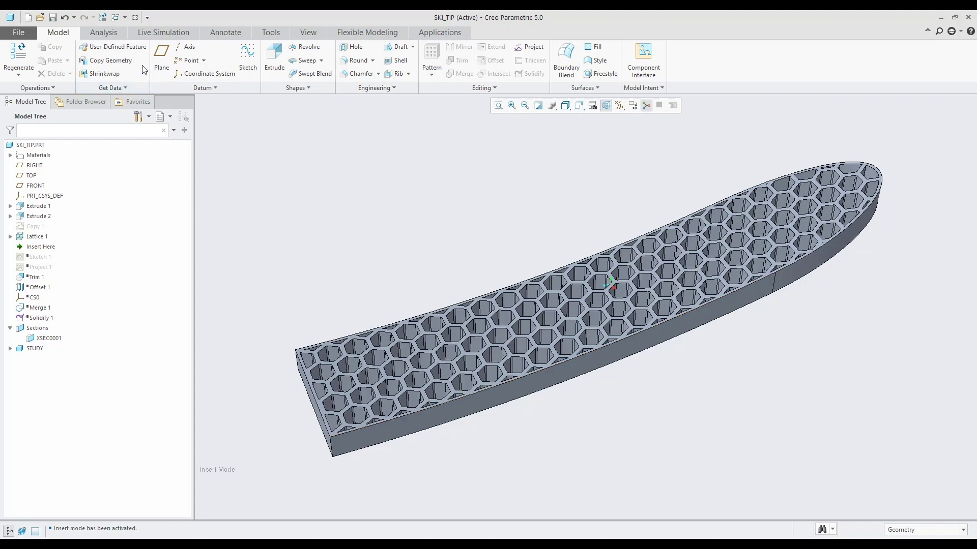
Add a new structural study in Live Simulation
click(171, 34)
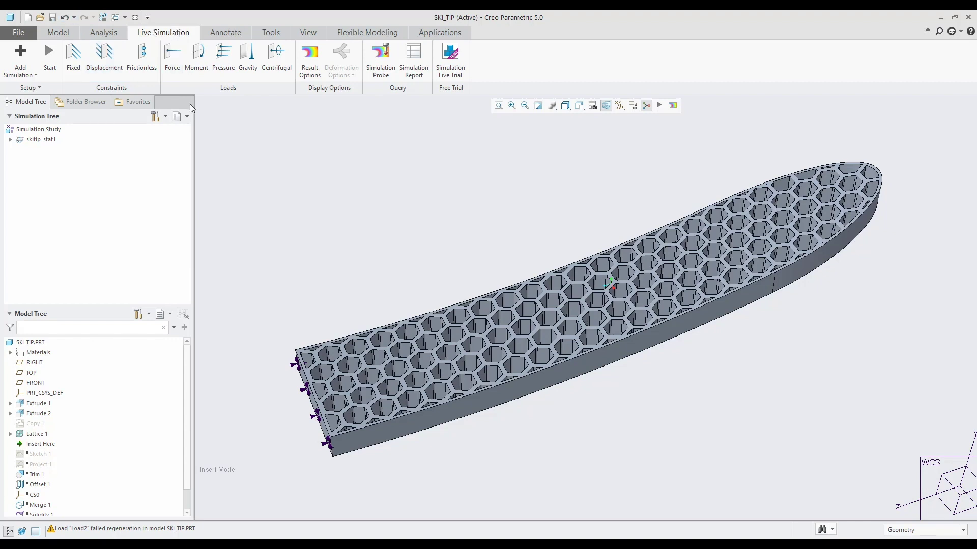
click(24, 75)
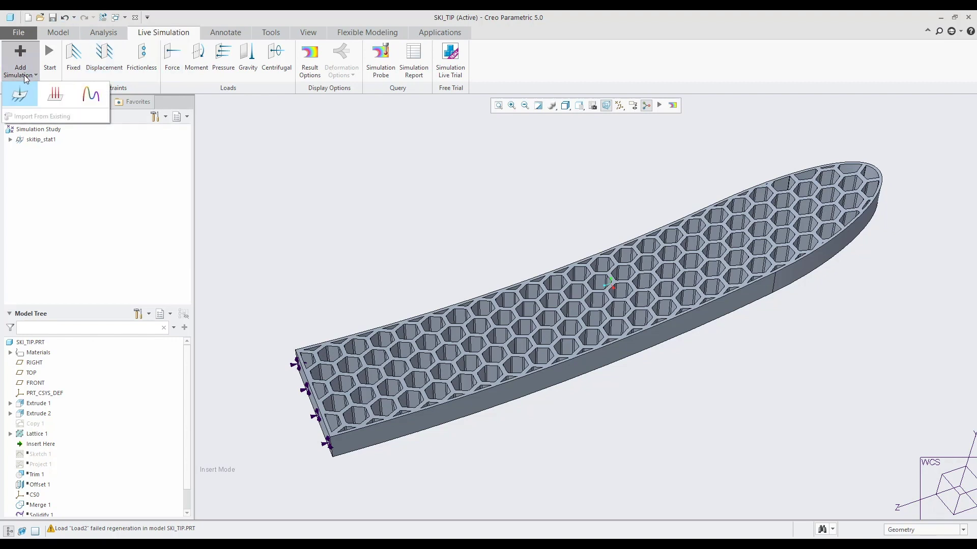
click(19, 102)
middle_drag(450, 224, 481, 215)
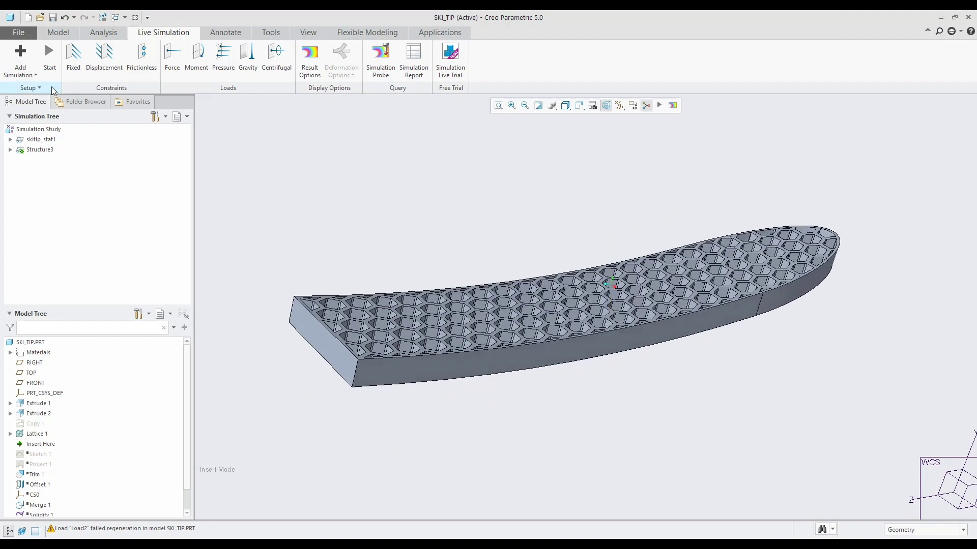
Fix the ski tip's flat end face with a fixed constraint
click(73, 57)
click(304, 325)
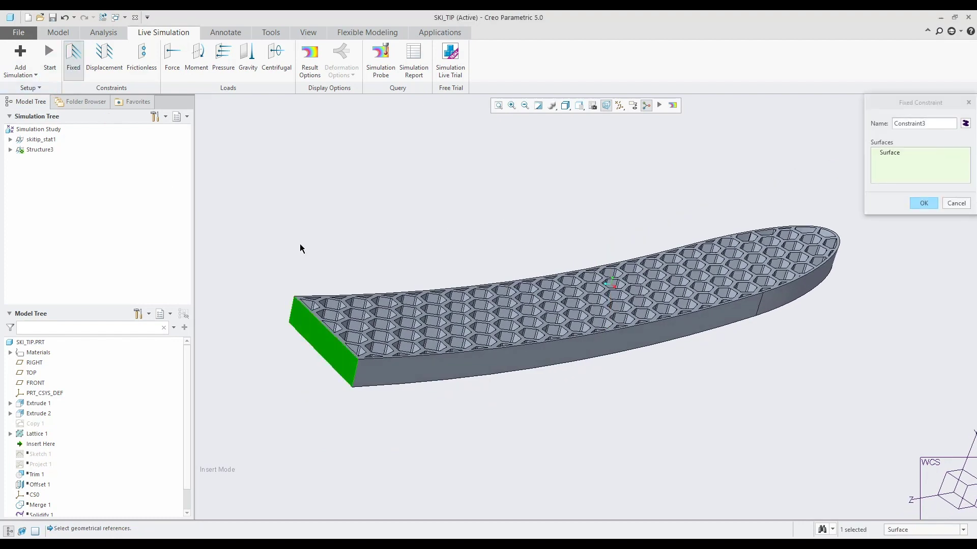
click(912, 201)
middle_drag(912, 201, 839, 193)
Apply a 1 N Y-direction force to the ski's bottom surface
click(172, 55)
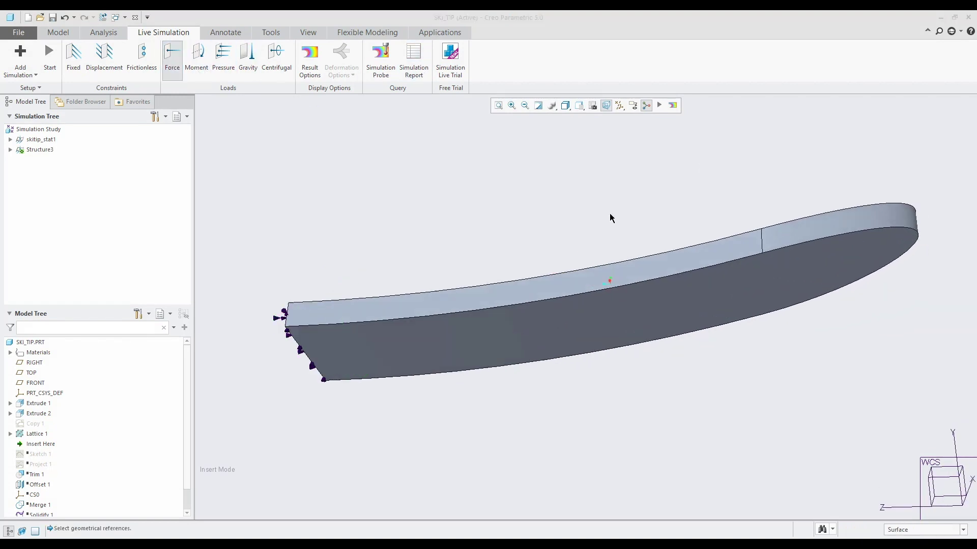
click(762, 280)
double_click(896, 237)
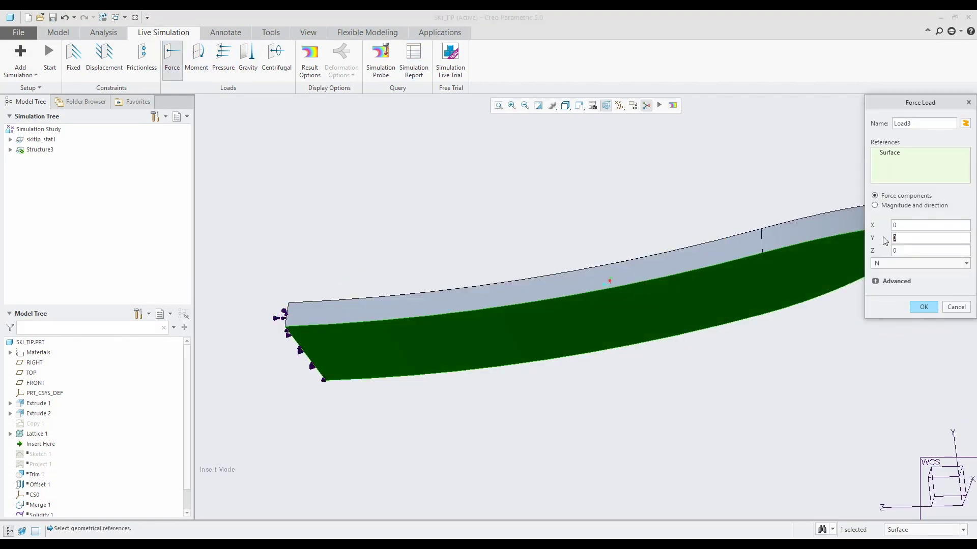
text(1)
click(924, 307)
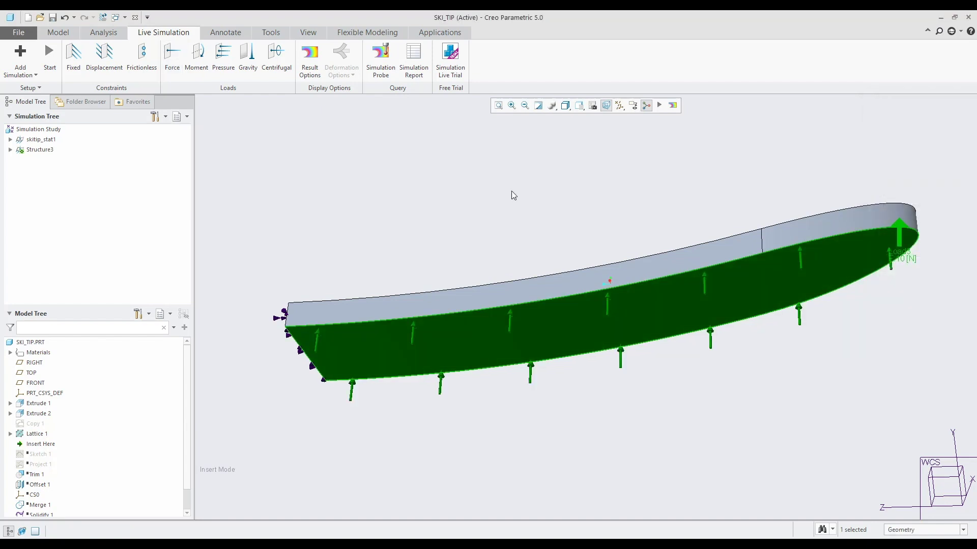
middle_drag(511, 191, 405, 238)
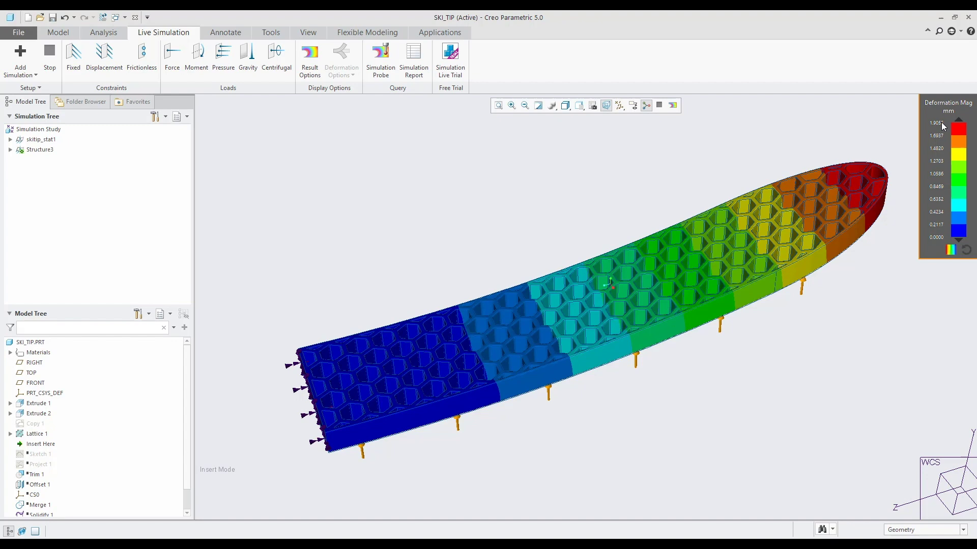
Play the ski tip's deformation animation from the result display options
mouse_move(732, 210)
middle_down()
mouse_move(633, 203)
mouse_move(614, 163)
mouse_move(638, 208)
middle_up()
click(315, 58)
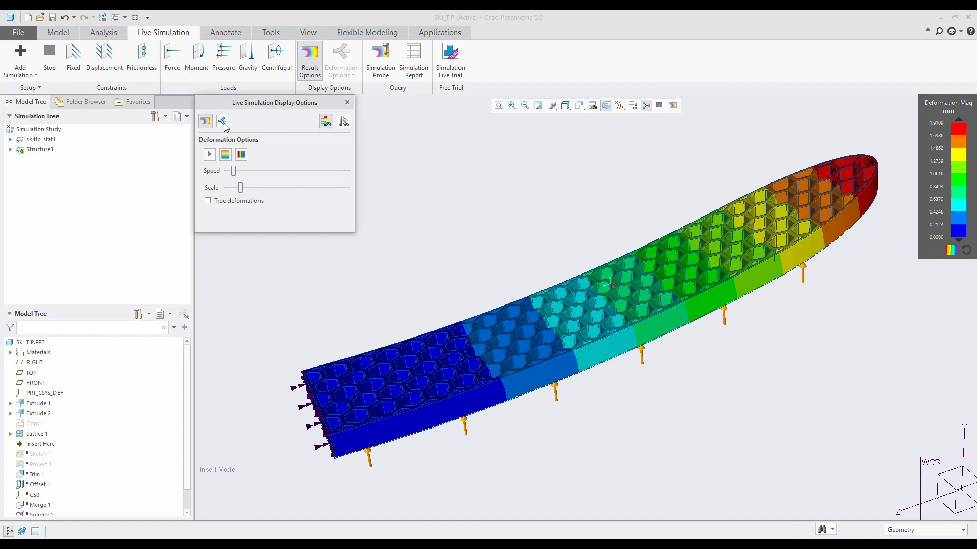
click(209, 155)
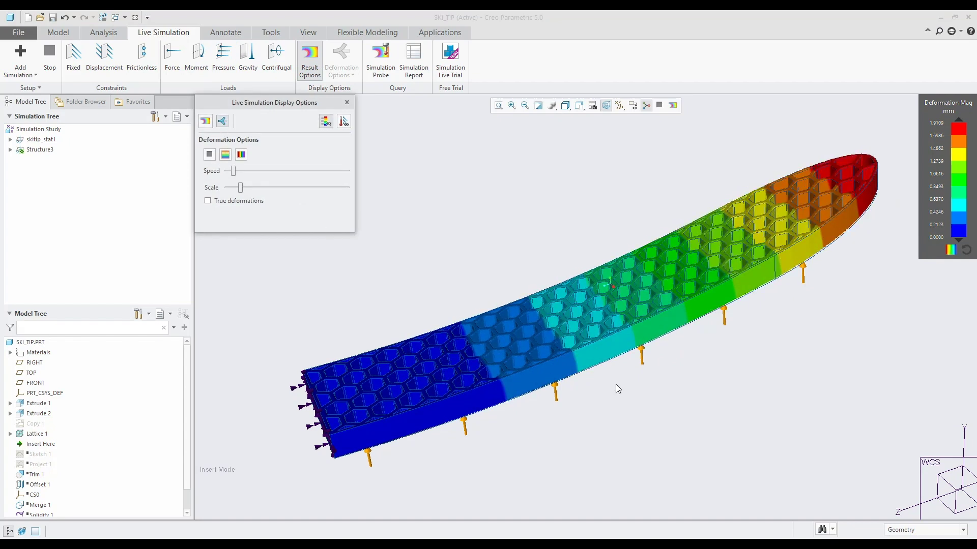
middle_drag(616, 391, 552, 367)
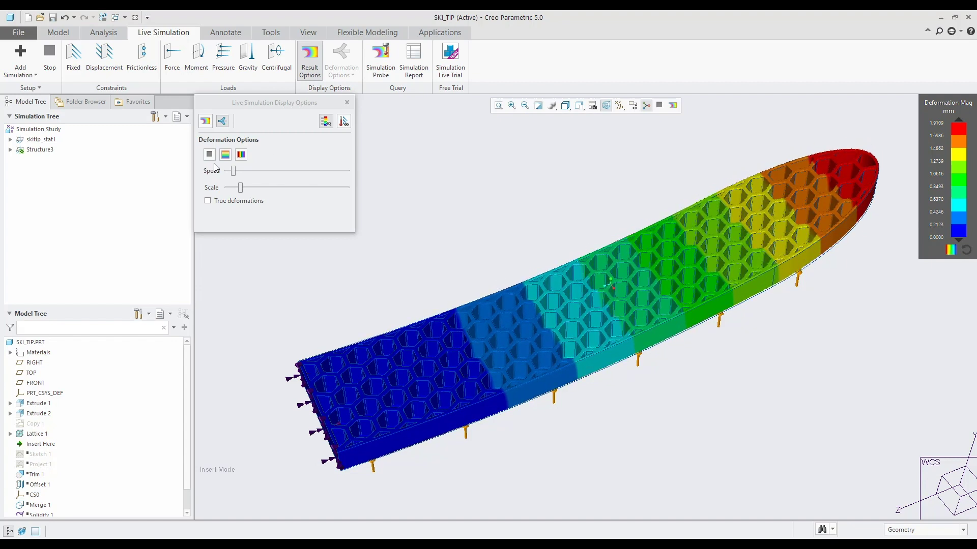
Change the current result type to Von Mises Stress
click(212, 130)
click(207, 122)
click(281, 156)
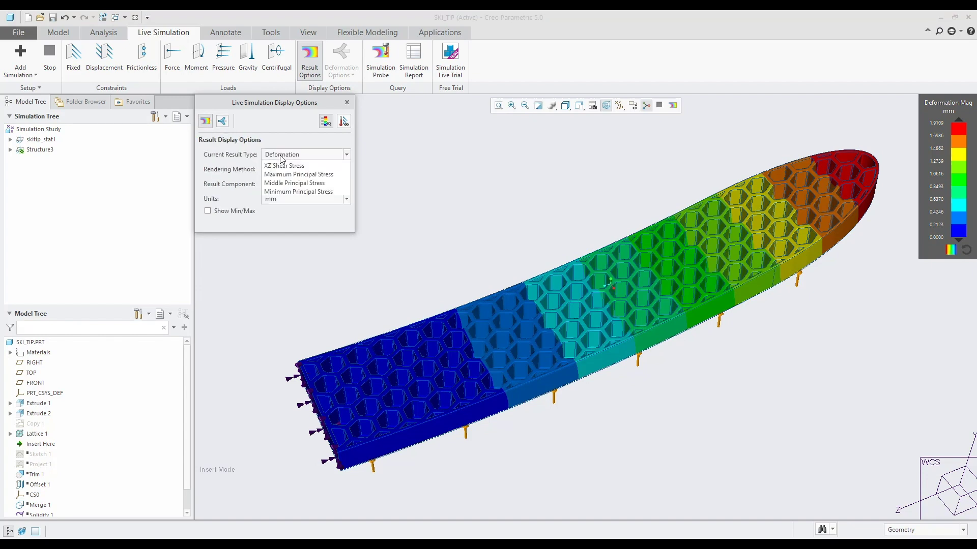
click(545, 290)
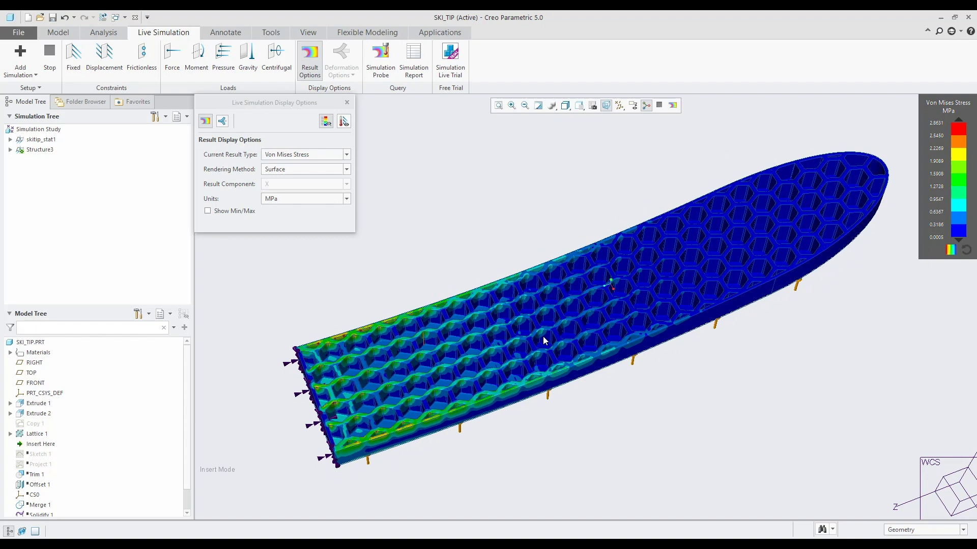
scroll(351, 332, down, 2)
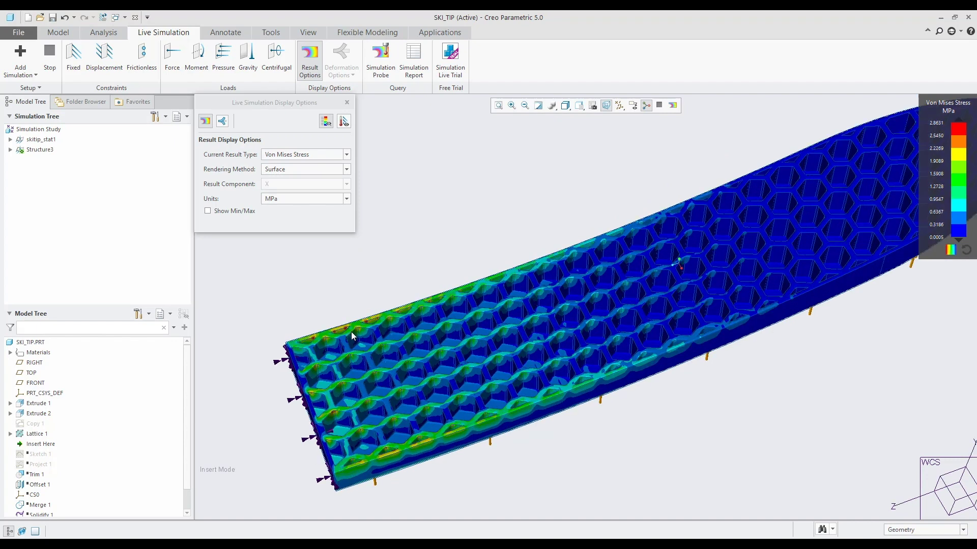
scroll(351, 331, up, 3)
Inspect the stress from near top-down views and close the display options
mouse_move(351, 331)
middle_down()
mouse_move(383, 371)
mouse_move(344, 335)
middle_up()
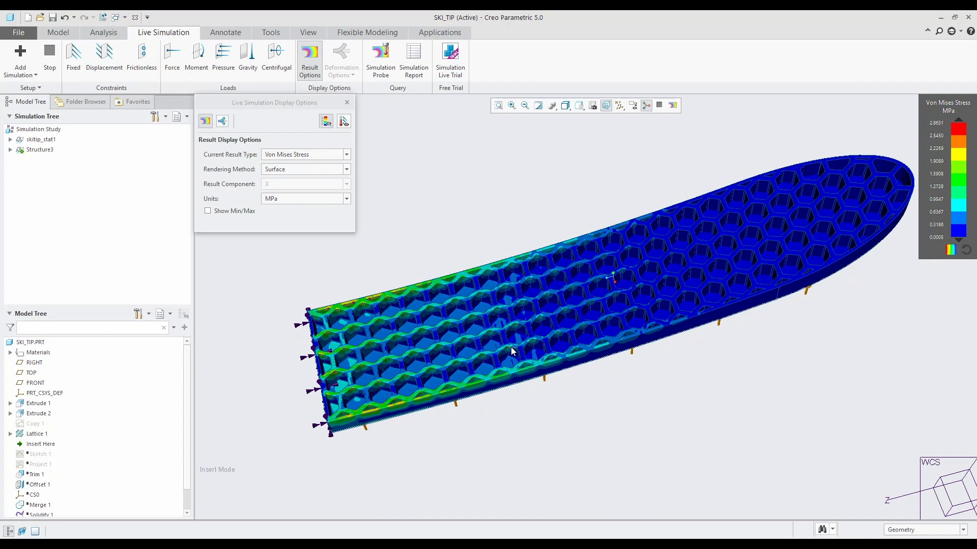
middle_drag(512, 351, 514, 327)
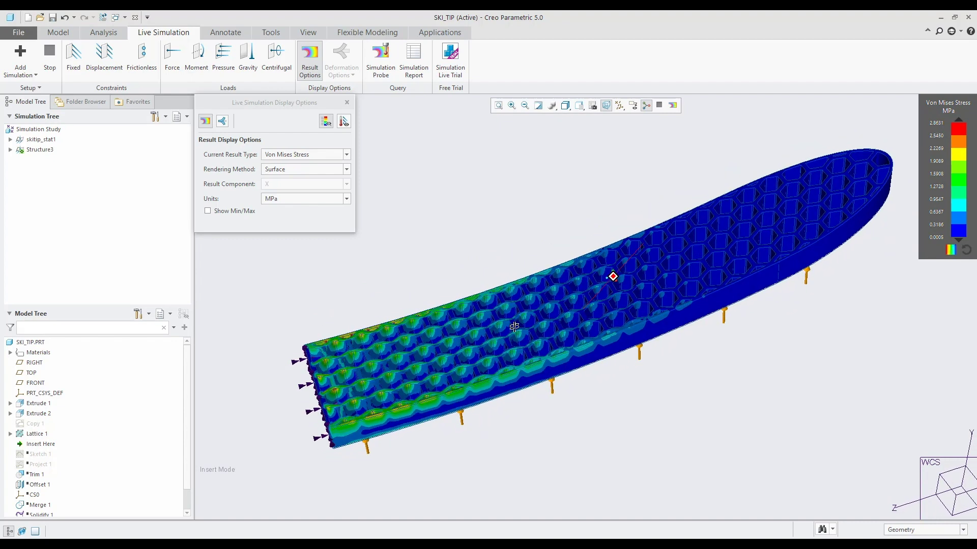
click(347, 103)
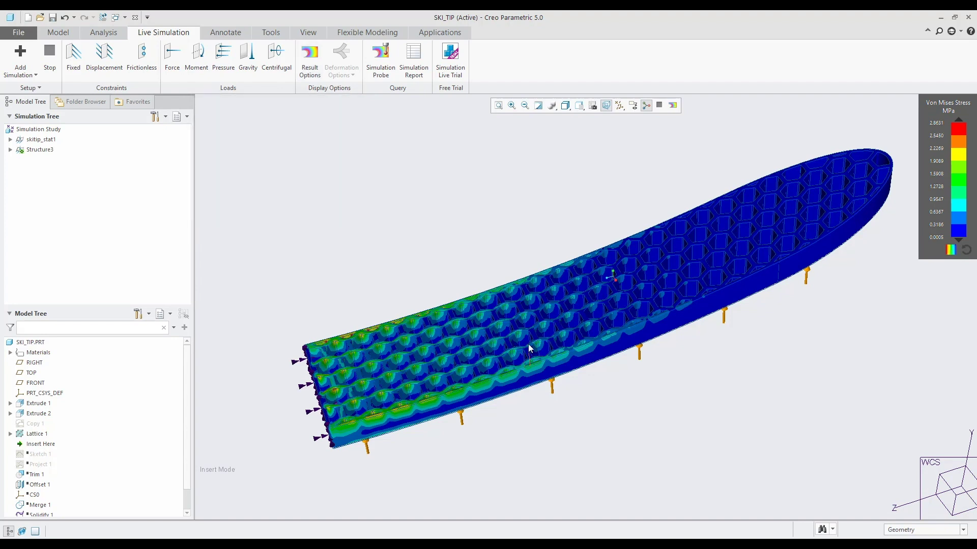
middle_drag(531, 348, 535, 372)
scroll(643, 416, down, 2)
scroll(466, 412, up, 2)
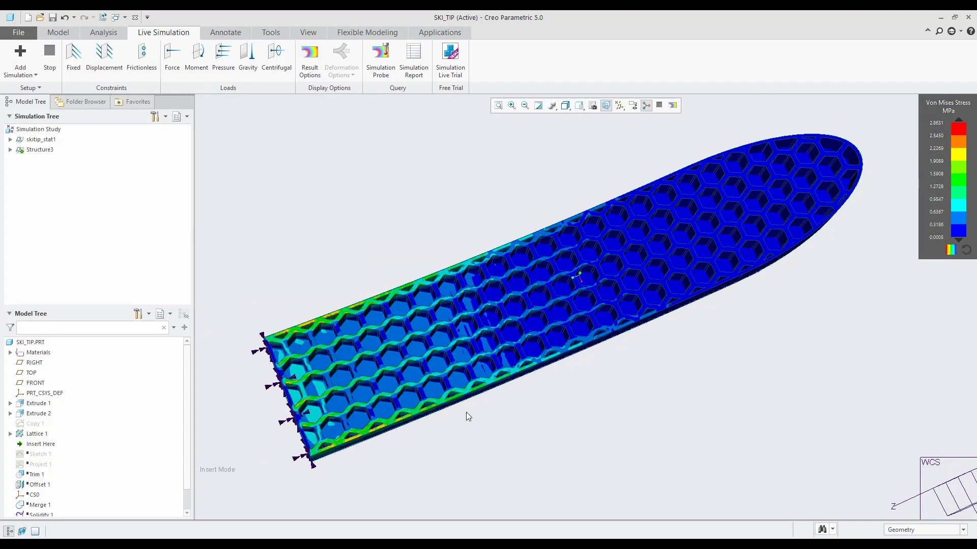
Change Lattice 1's cell wall thickness from 3.00 to 2.00 and regenerate it
click(41, 435)
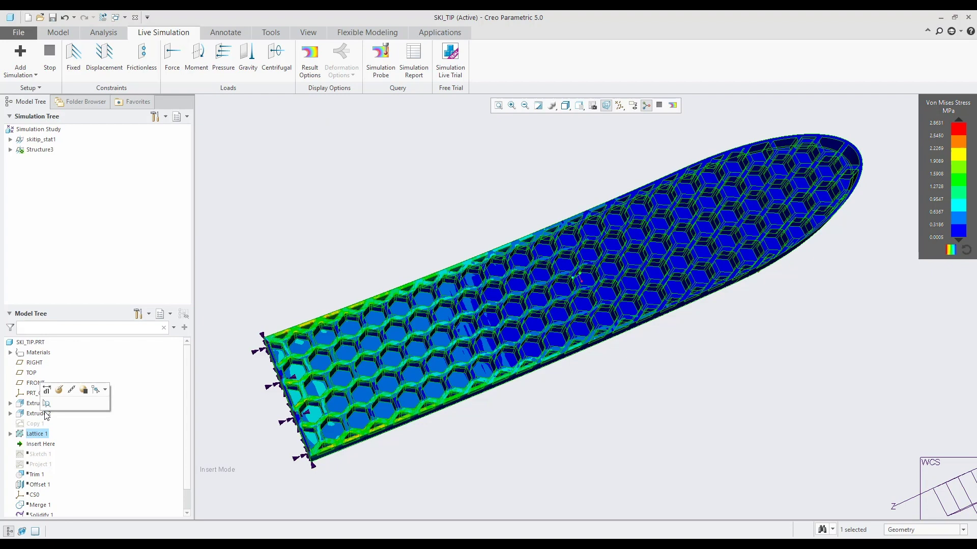
click(60, 390)
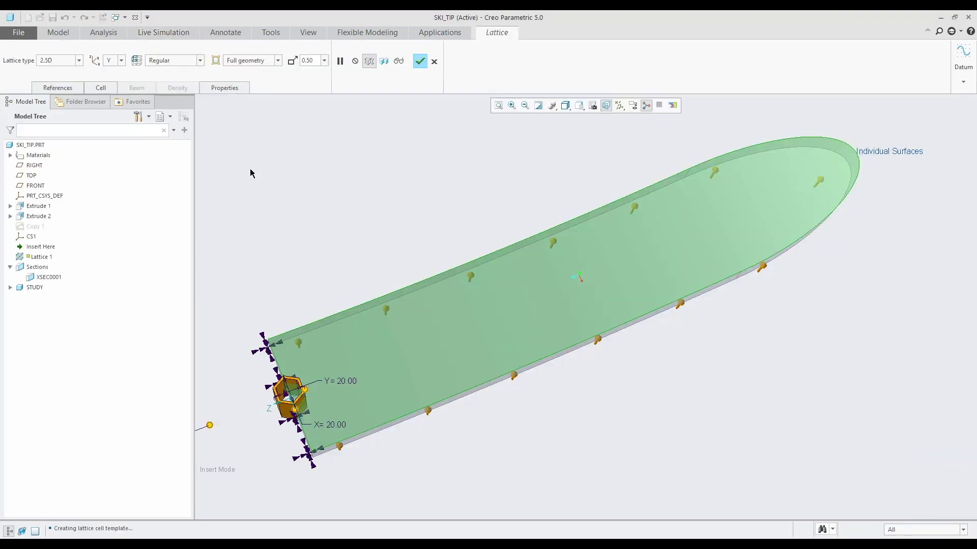
click(101, 87)
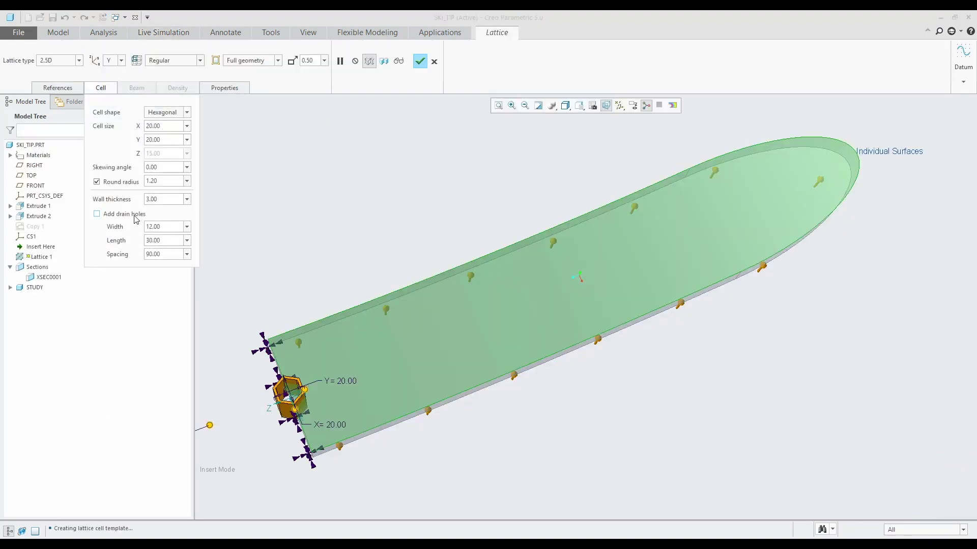
double_click(150, 200)
text(2)
key(Return)
click(420, 61)
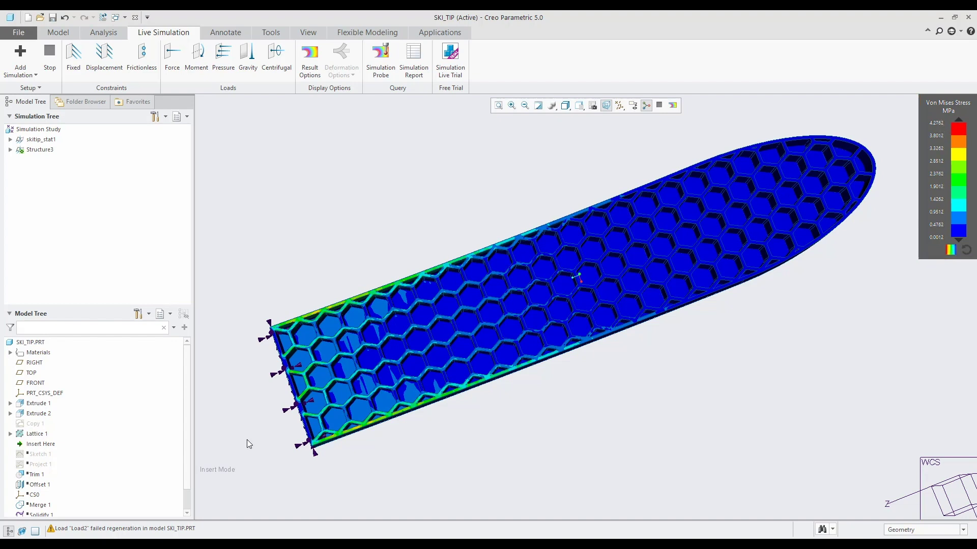
Change the current result type back to Deformation
middle_drag(390, 437, 382, 415)
scroll(384, 406, down, 5)
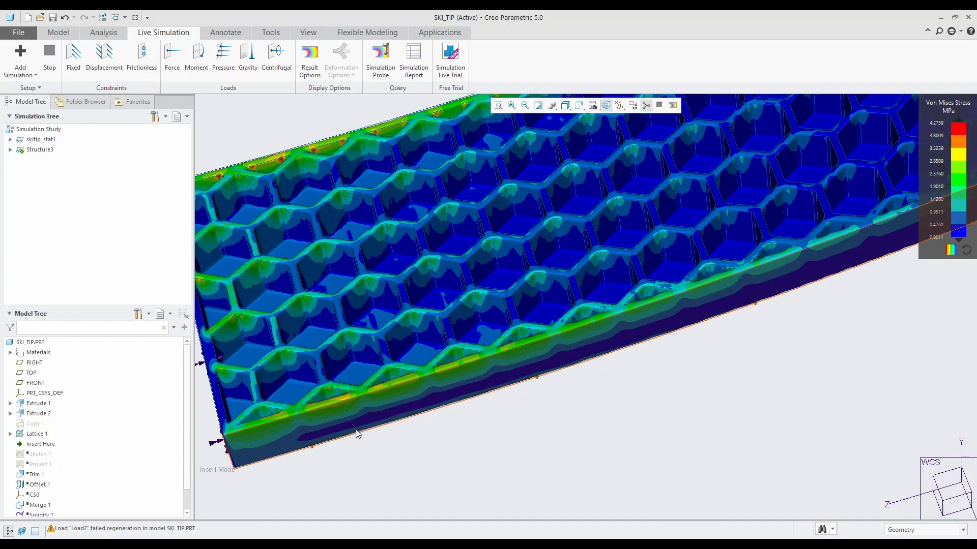
scroll(391, 391, up, 3)
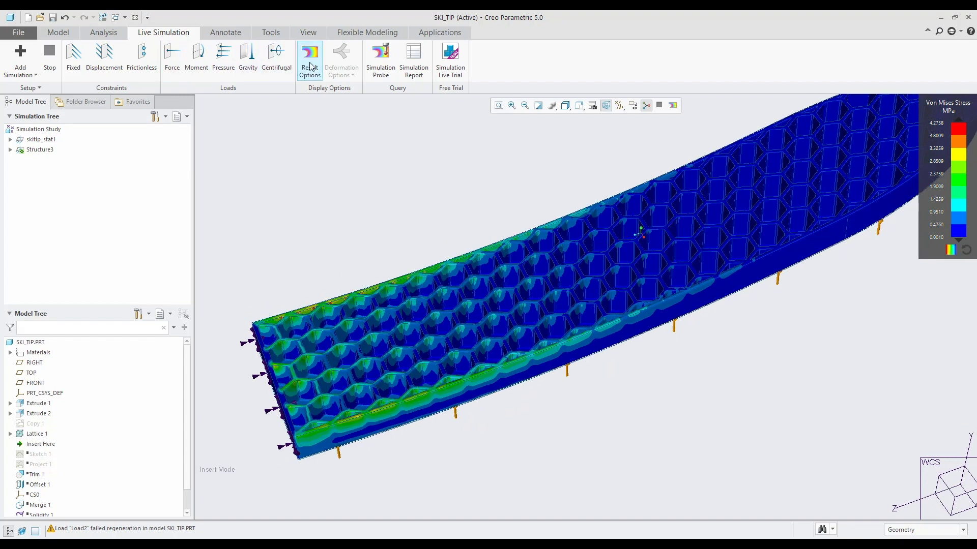
click(310, 60)
click(286, 159)
click(300, 175)
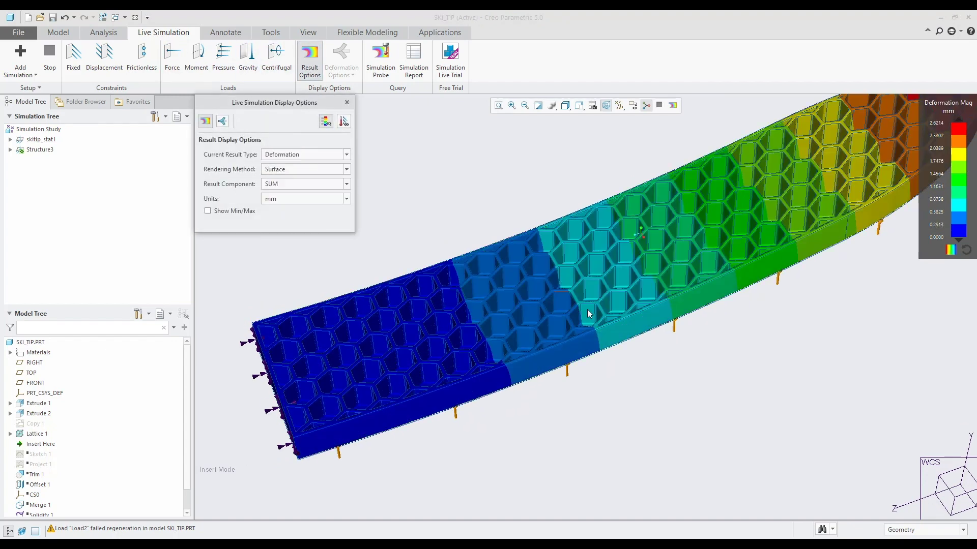
scroll(593, 315, up, 3)
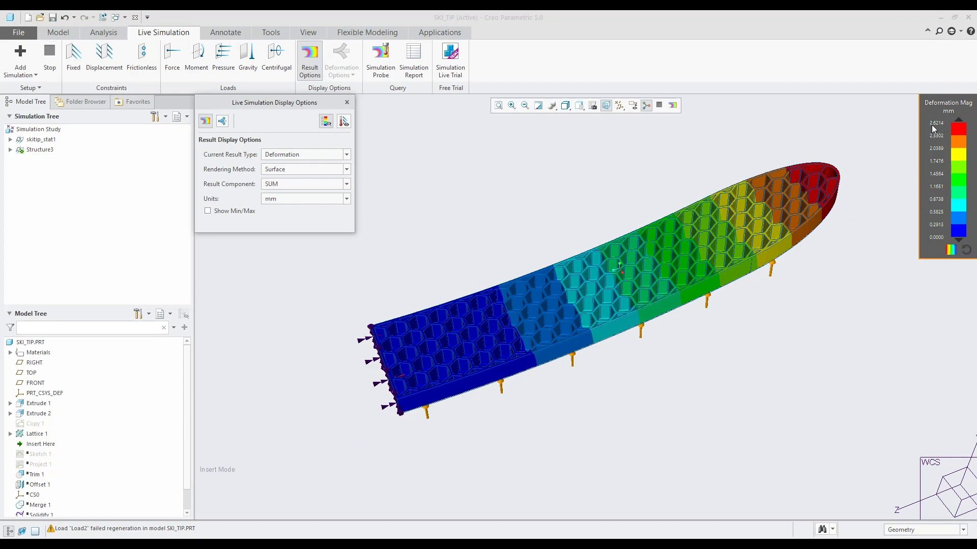
Inspect the thinner-walled ski tip from several angles and close the display options
middle_drag(857, 173, 747, 256)
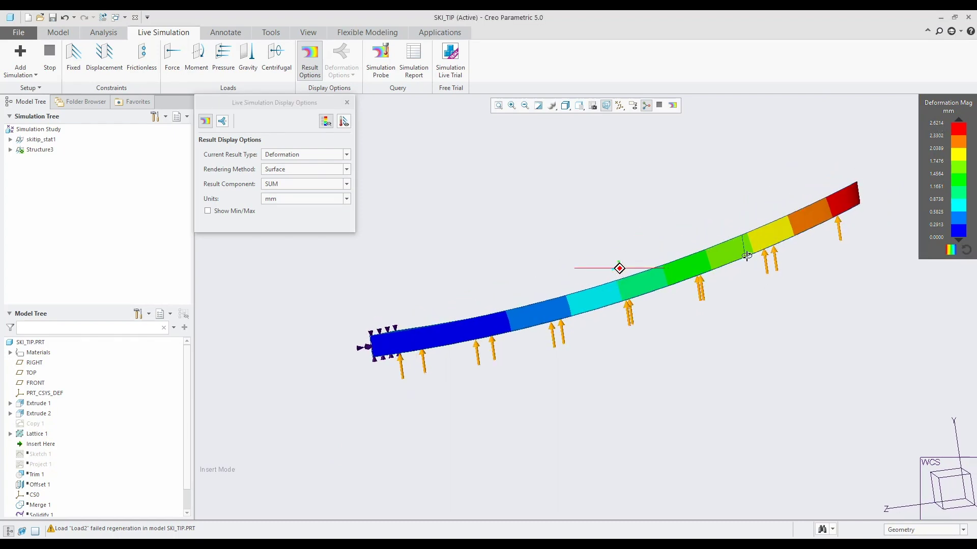
key(ctrl+d)
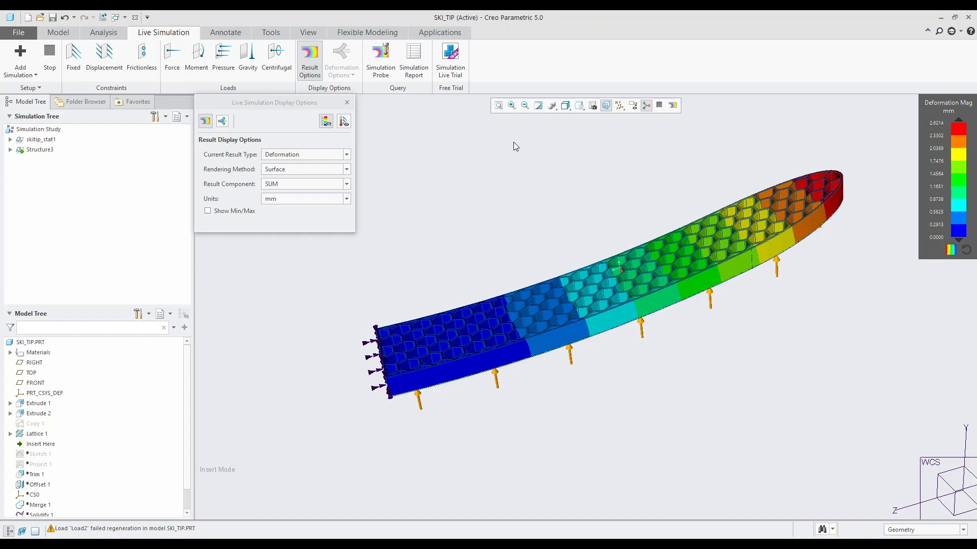
mouse_move(714, 173)
middle_down()
mouse_move(539, 234)
mouse_move(552, 254)
middle_up()
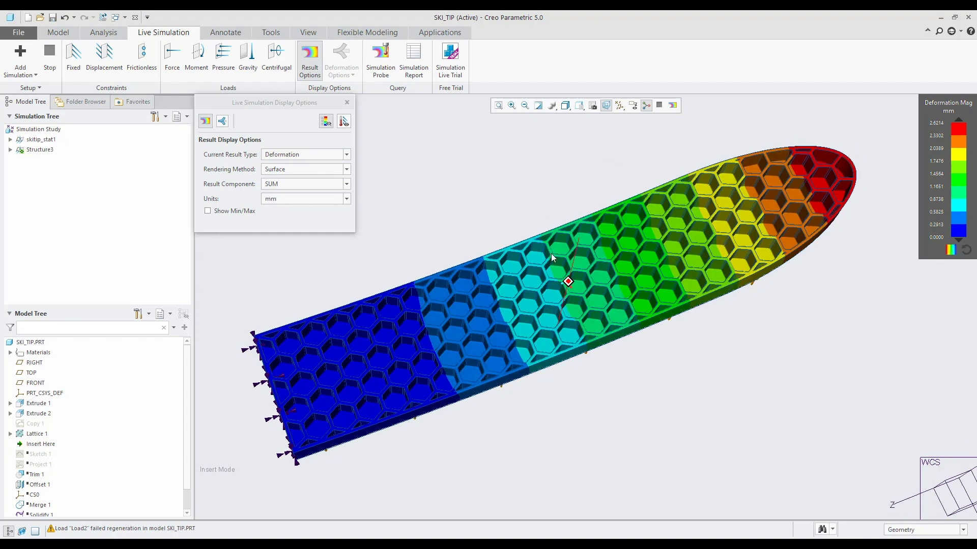
click(344, 104)
mouse_move(565, 286)
middle_down()
mouse_move(567, 278)
mouse_move(534, 281)
mouse_move(627, 286)
middle_up()
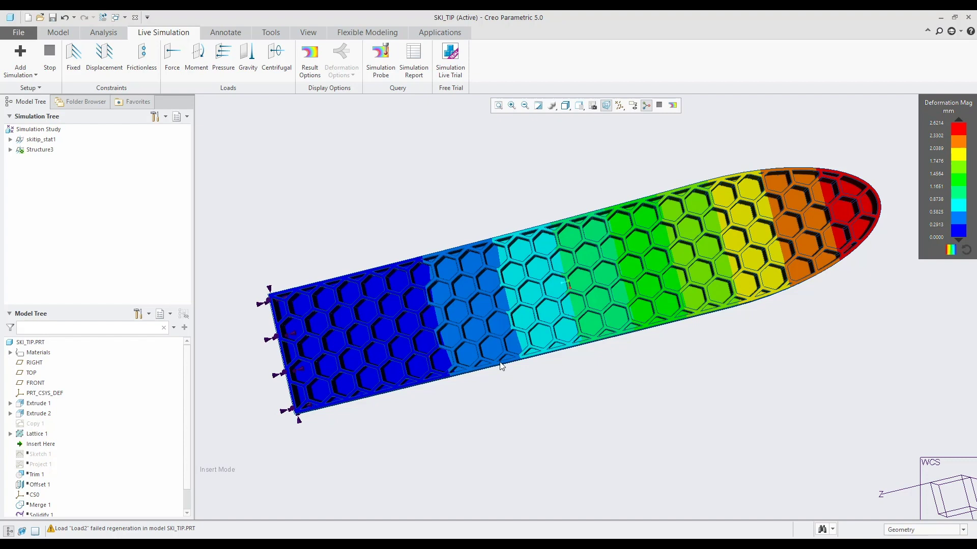
middle_drag(501, 366, 636, 294)
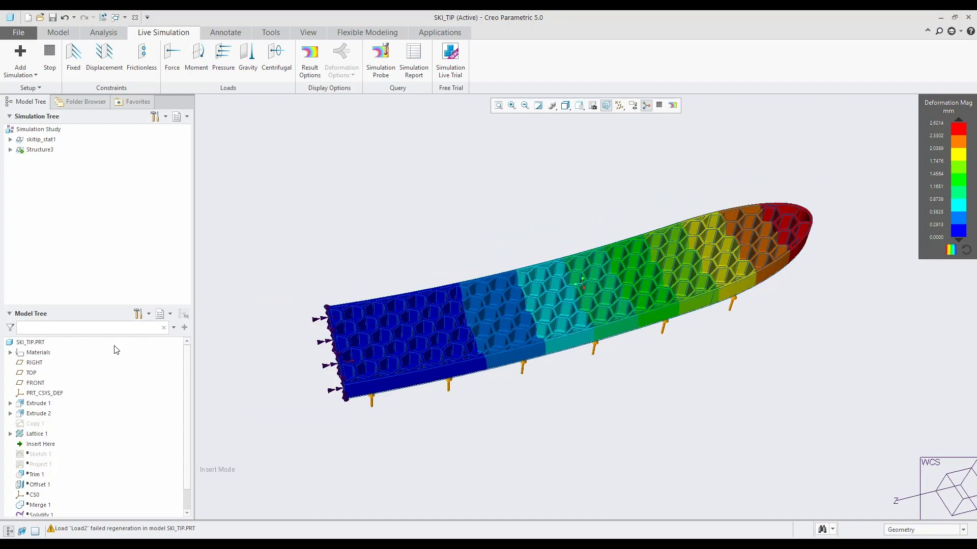
Reactivate the seven features from Sketch 1 to Solidify 1 in the Model Tree
click(42, 456)
scroll(42, 468, down, 1)
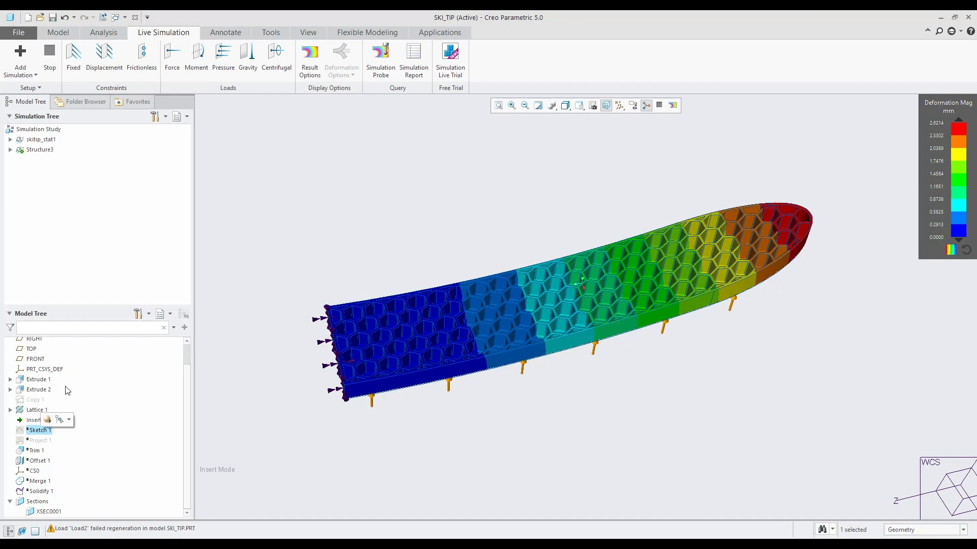
click(264, 246)
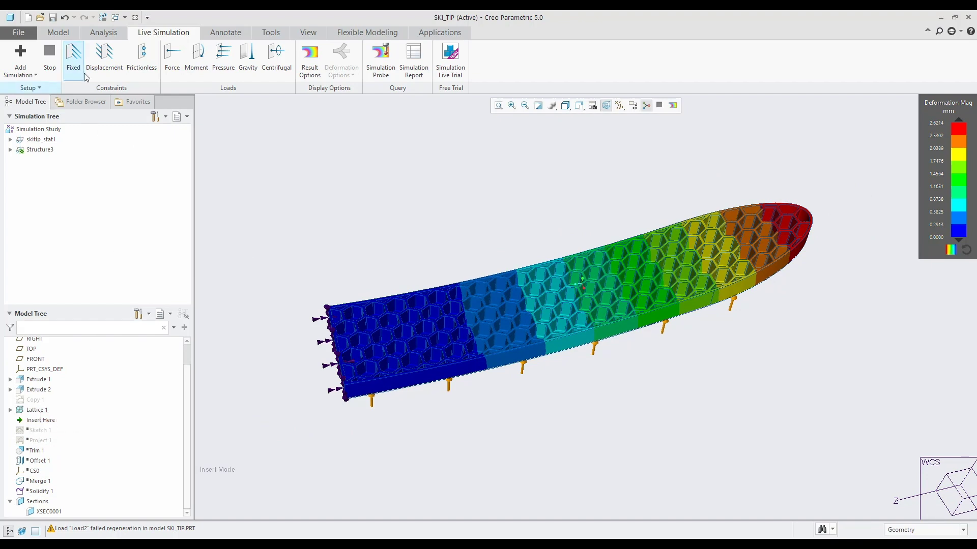
click(58, 32)
click(39, 256)
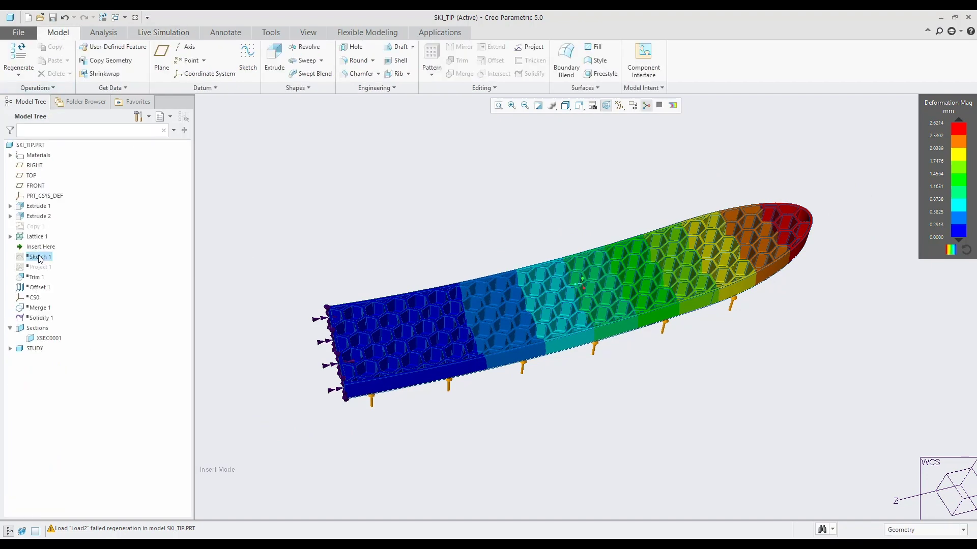
shift+click(40, 318)
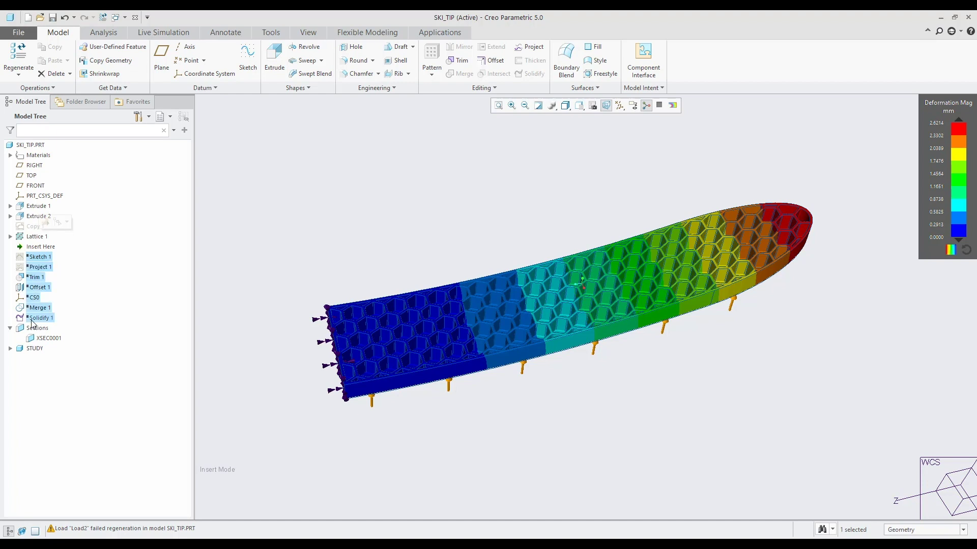
click(38, 275)
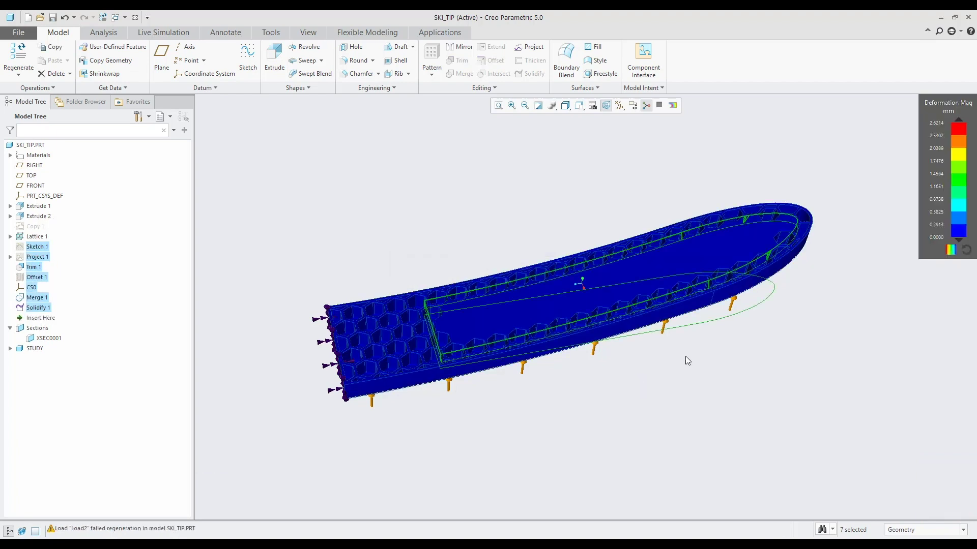
click(682, 382)
Return to Live Simulation and inspect the ski tip's 1.83 mm deformation
middle_drag(688, 373, 781, 289)
middle_drag(772, 365, 747, 368)
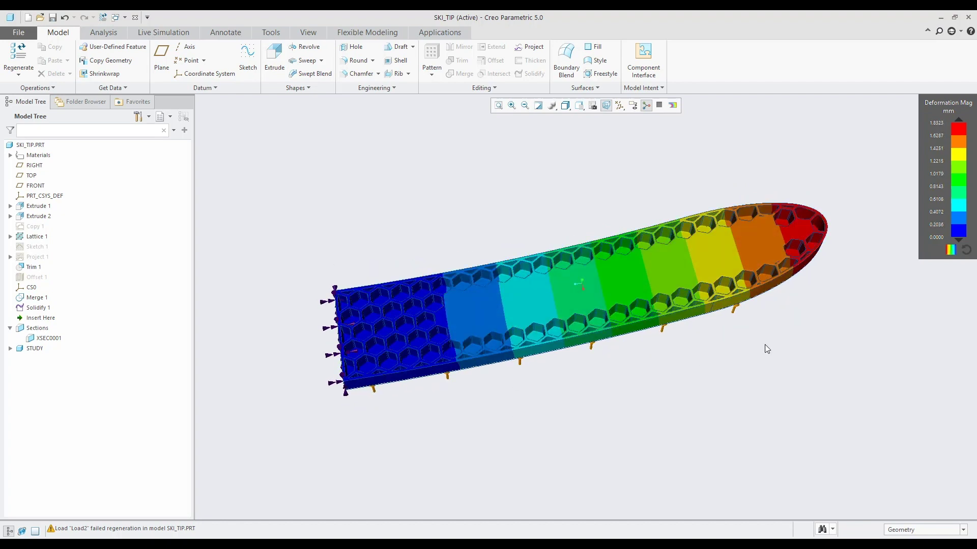
click(164, 32)
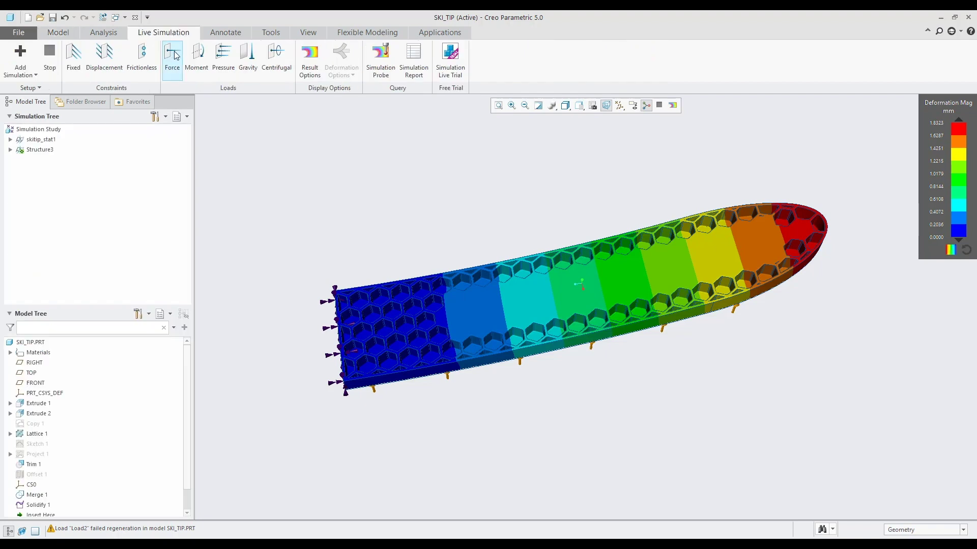
mouse_move(516, 255)
middle_down()
mouse_move(530, 227)
mouse_move(529, 235)
middle_up()
scroll(718, 203, up, 2)
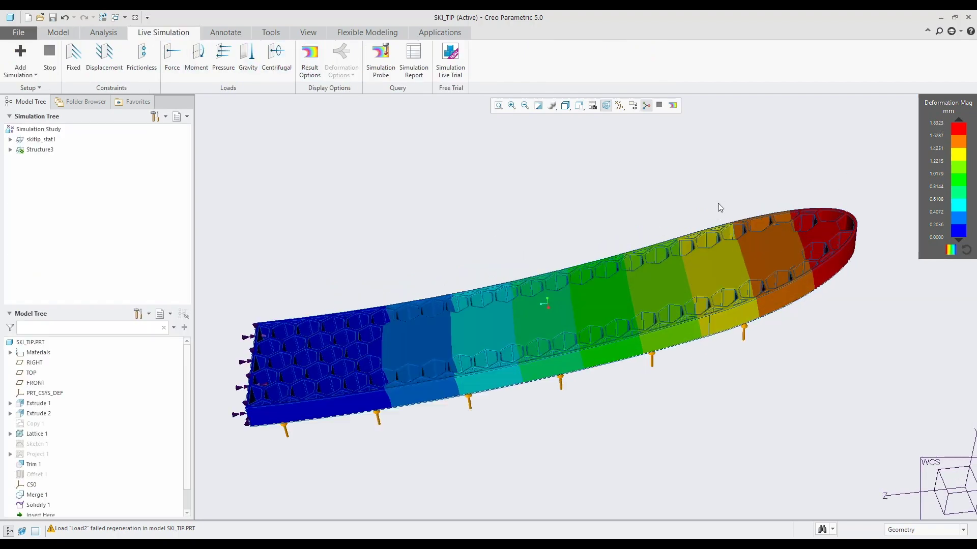
mouse_move(586, 288)
middle_down()
mouse_move(541, 283)
mouse_move(549, 284)
middle_up()
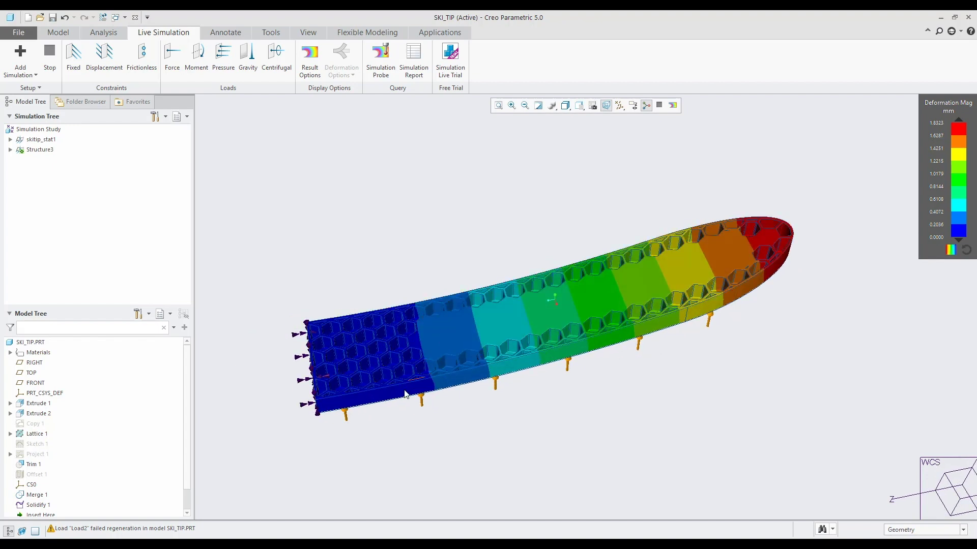
Drag Sketch 1's edge from 75 to about 118.8 mm and regenerate the ski tip
middle_drag(440, 363, 443, 356)
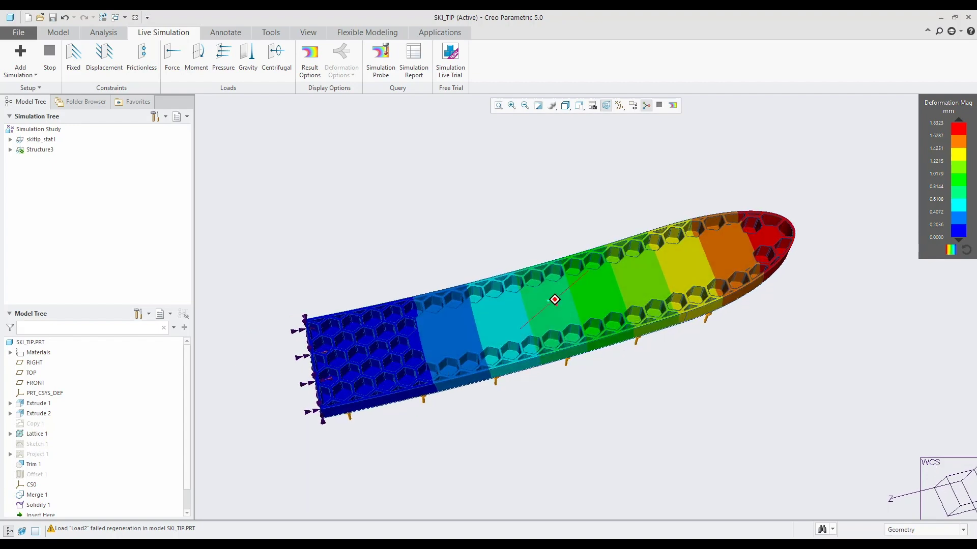
click(37, 445)
click(45, 392)
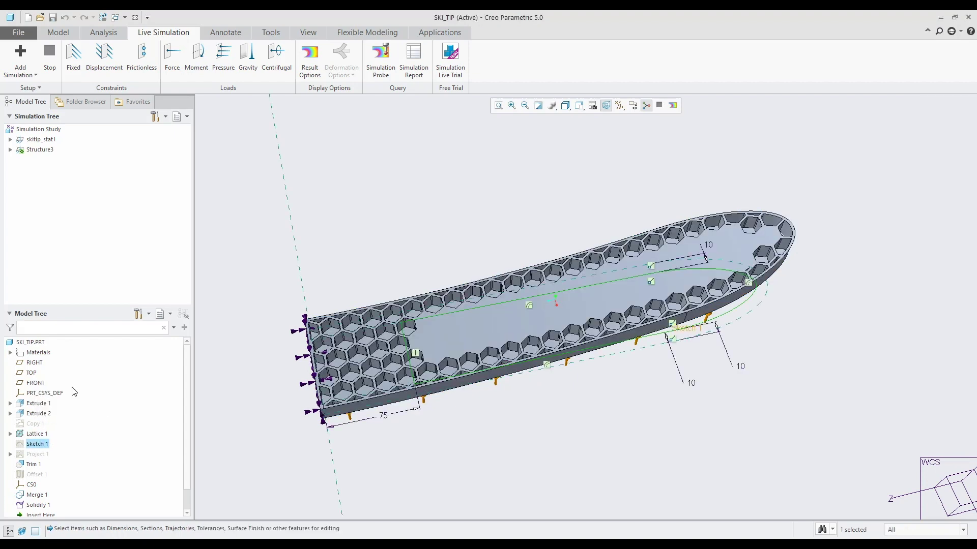
click(410, 356)
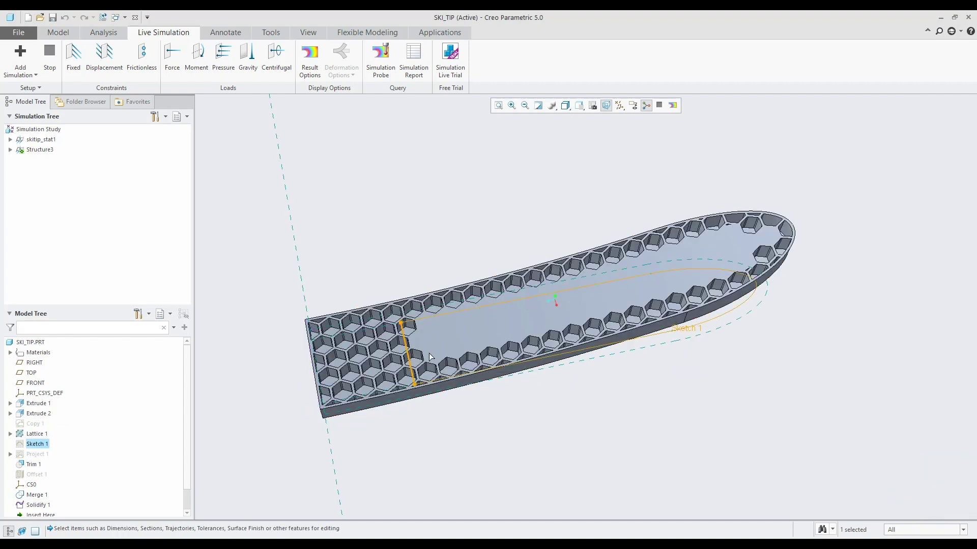
drag(458, 351, 421, 363)
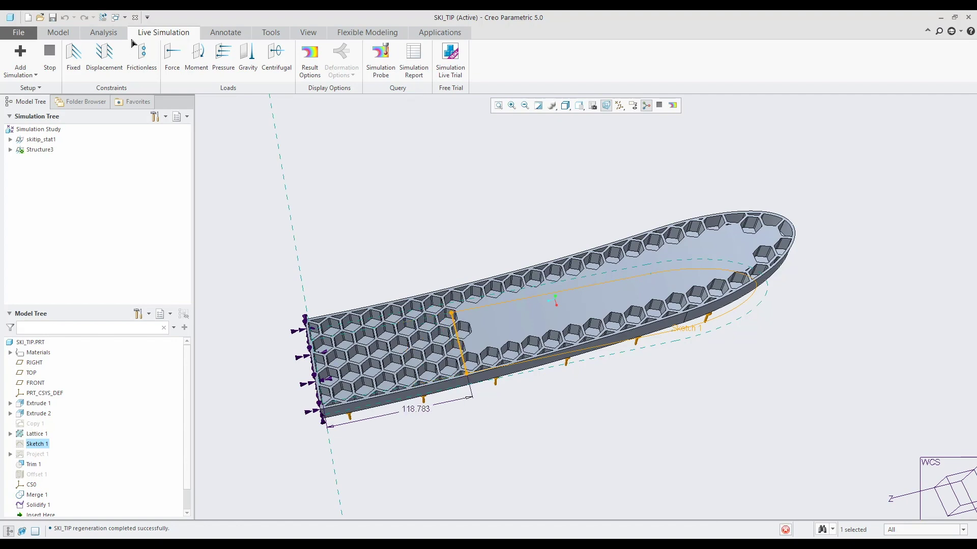
click(105, 18)
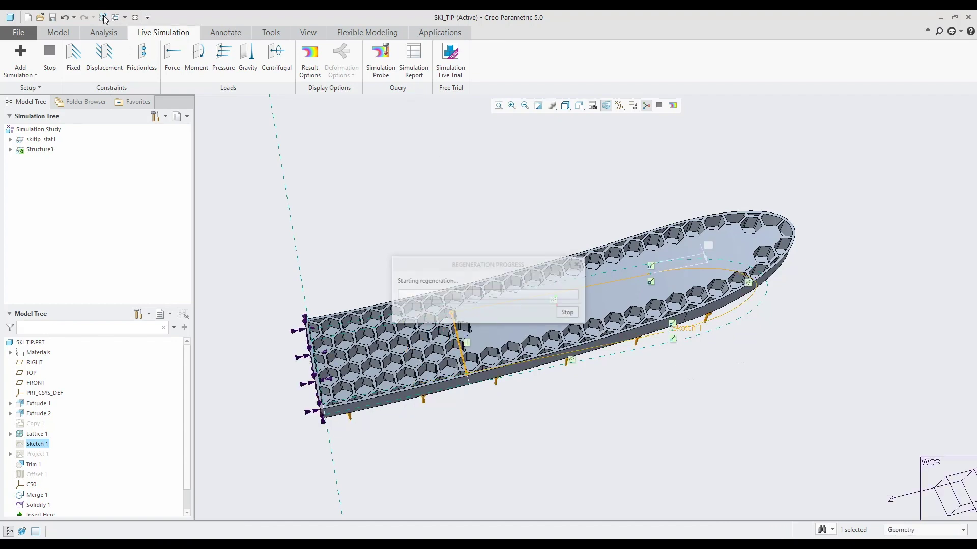
click(625, 449)
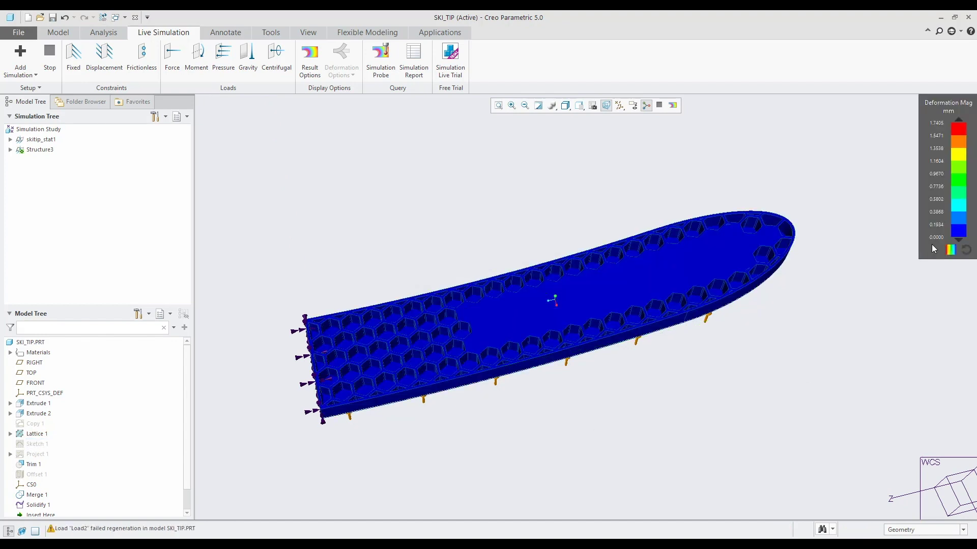
Orbit the ski tip to a side view showing the deformation and loads
scroll(783, 277, up, 4)
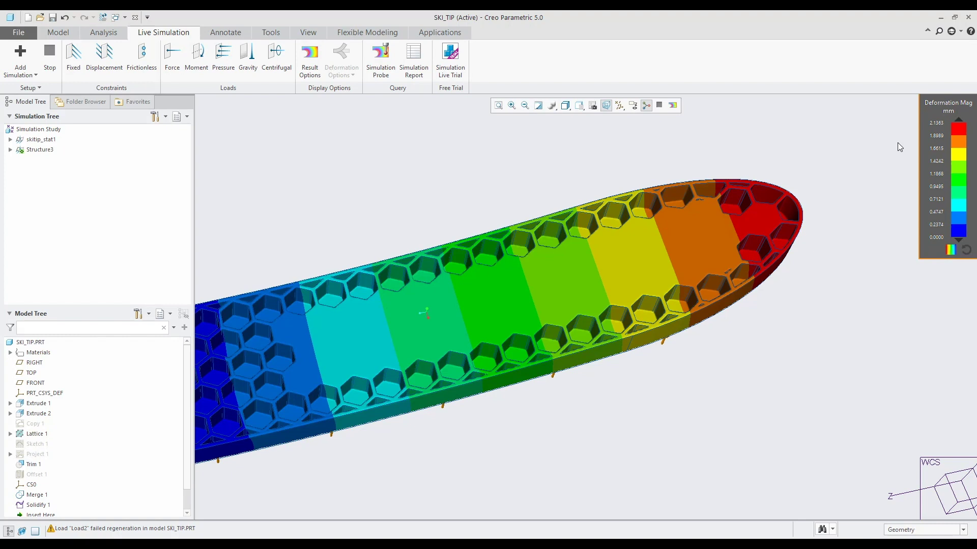
scroll(875, 153, down, 3)
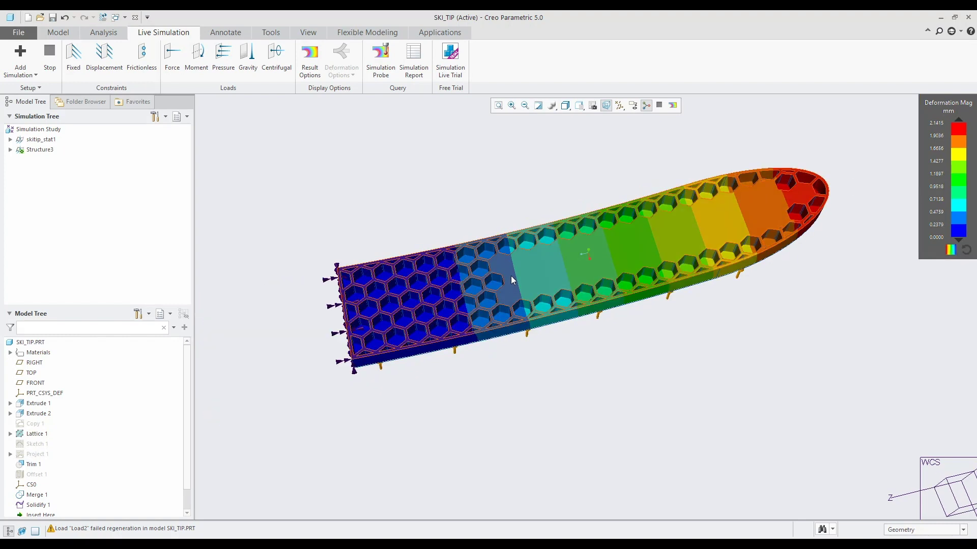
mouse_move(708, 366)
middle_down()
mouse_move(707, 334)
mouse_move(726, 343)
mouse_move(719, 349)
mouse_move(702, 279)
mouse_move(719, 327)
mouse_move(596, 221)
middle_up()
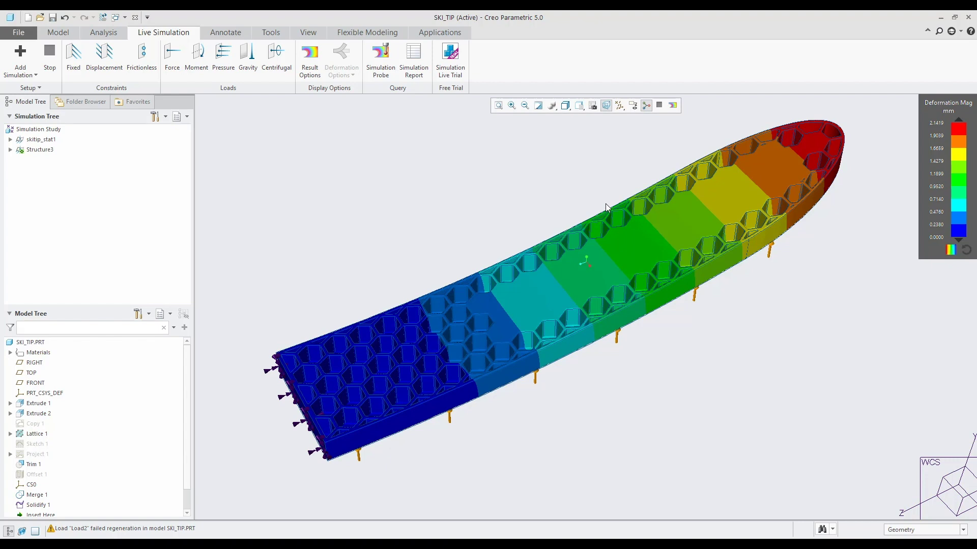
mouse_move(602, 191)
middle_down()
mouse_move(597, 239)
mouse_move(611, 179)
mouse_move(617, 190)
mouse_move(603, 186)
middle_up()
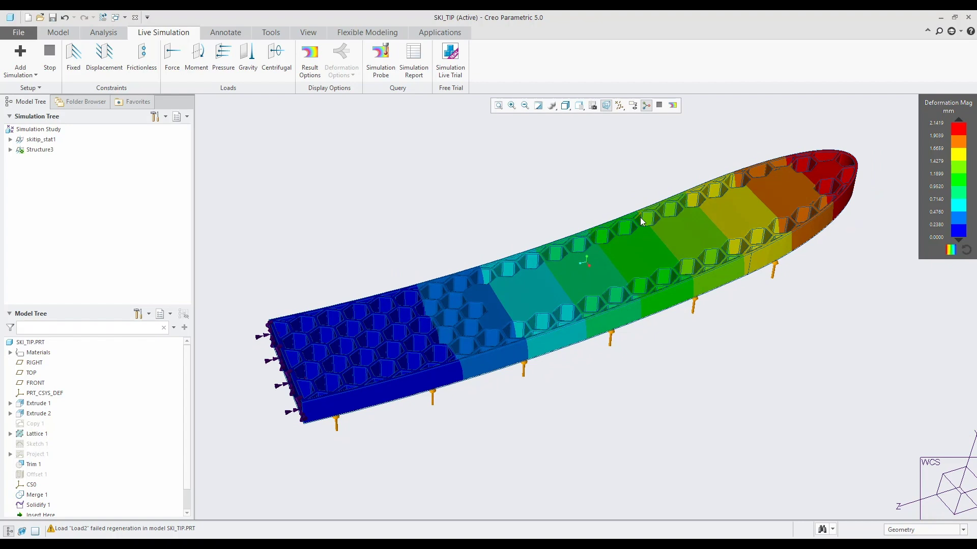
mouse_move(640, 218)
middle_down()
mouse_move(680, 229)
mouse_move(693, 320)
mouse_move(670, 268)
mouse_move(719, 307)
mouse_move(765, 299)
mouse_move(593, 288)
mouse_move(719, 277)
mouse_move(698, 289)
mouse_move(710, 315)
middle_up()
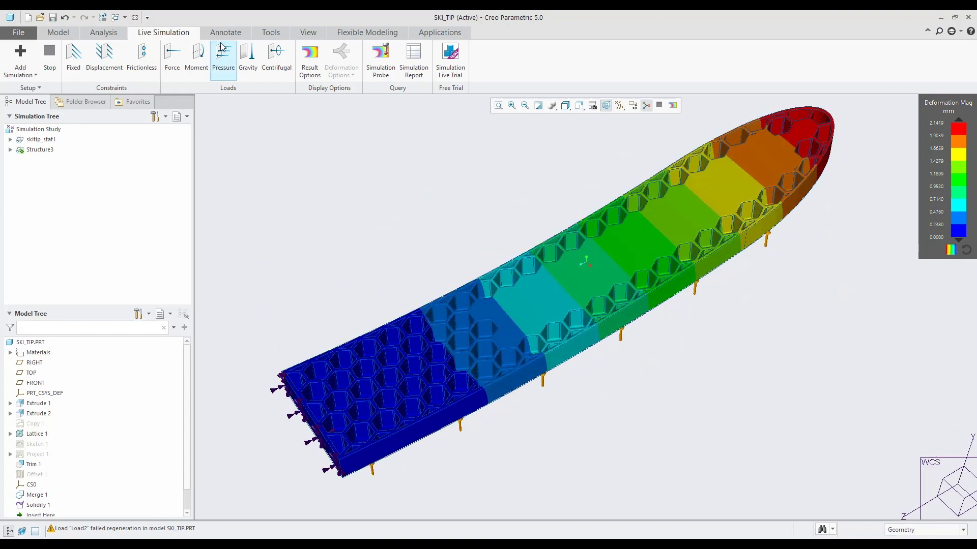
Change the current result type to Von Mises Stress
click(310, 60)
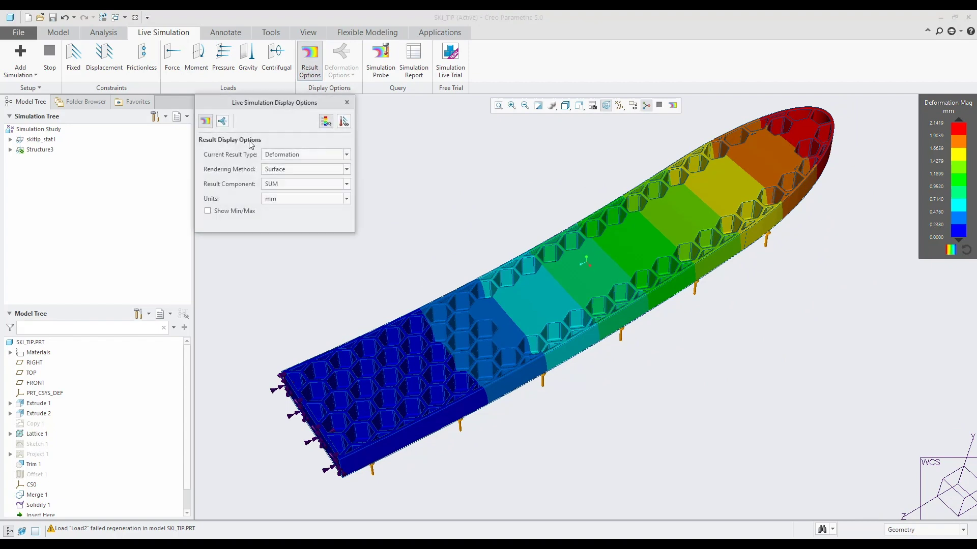
click(283, 156)
click(285, 164)
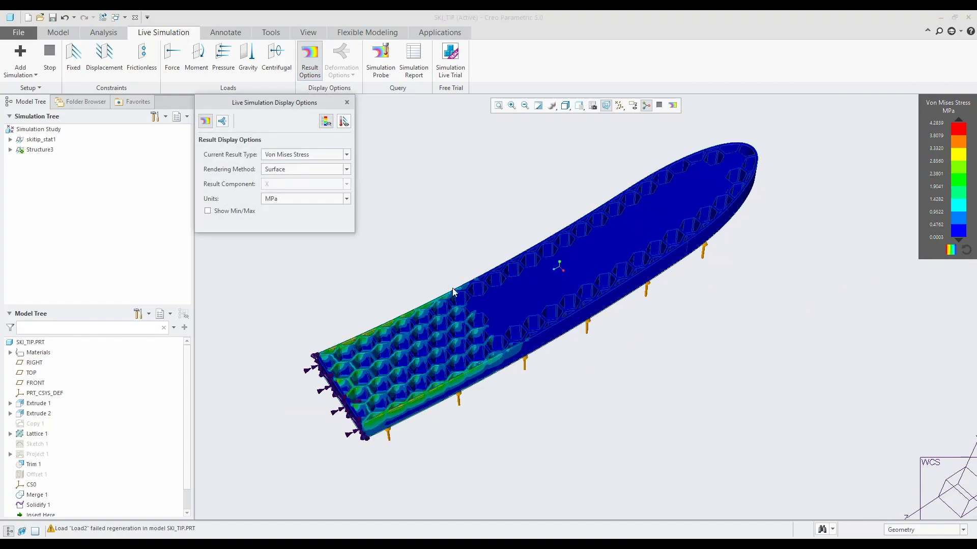
scroll(401, 377, up, 3)
mouse_move(453, 338)
middle_down()
mouse_move(422, 407)
mouse_move(388, 386)
mouse_move(432, 402)
mouse_move(335, 429)
middle_up()
Cap the stress legend at about 1.94 MPa, inspect the lattice, and close the dialog
scroll(411, 436, down, 2)
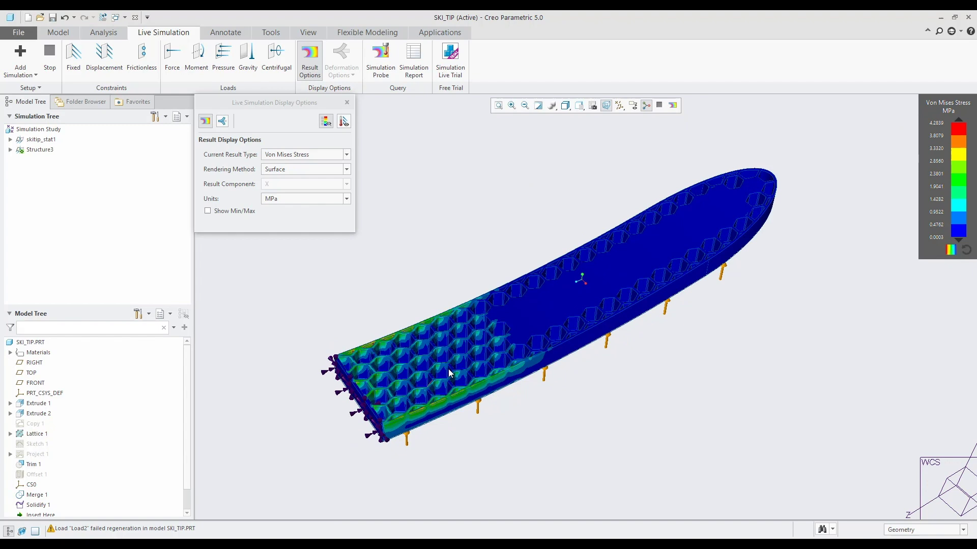
scroll(511, 385, up, 3)
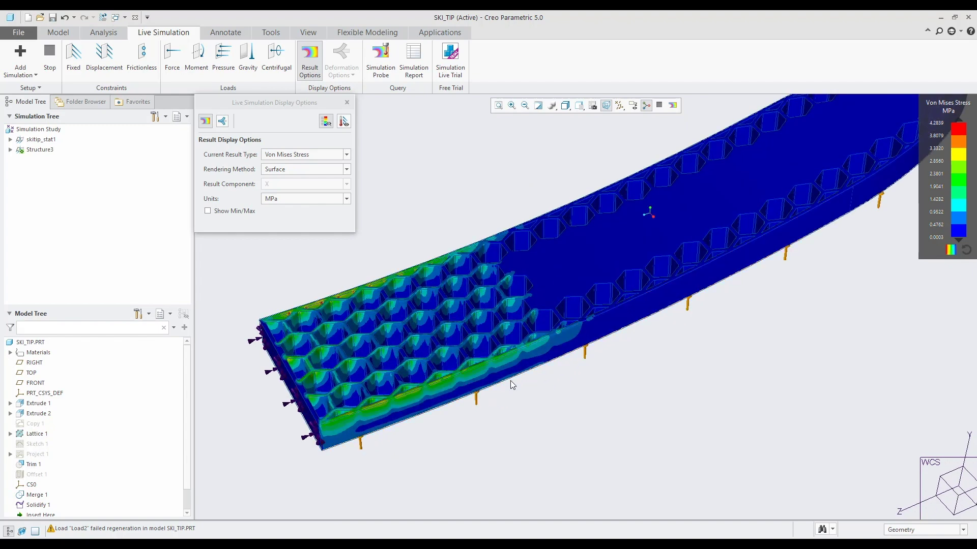
scroll(511, 385, down, 2)
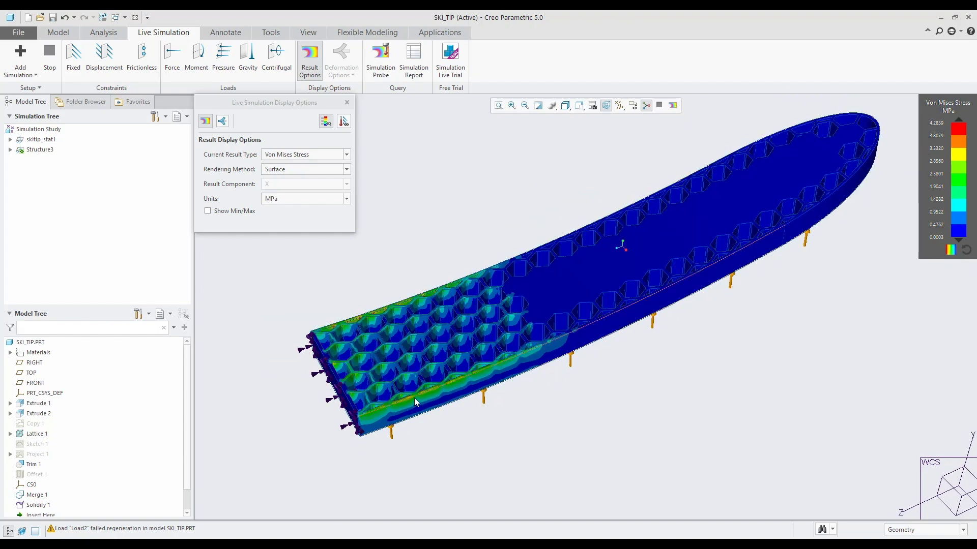
scroll(419, 400, up, 3)
scroll(445, 408, down, 4)
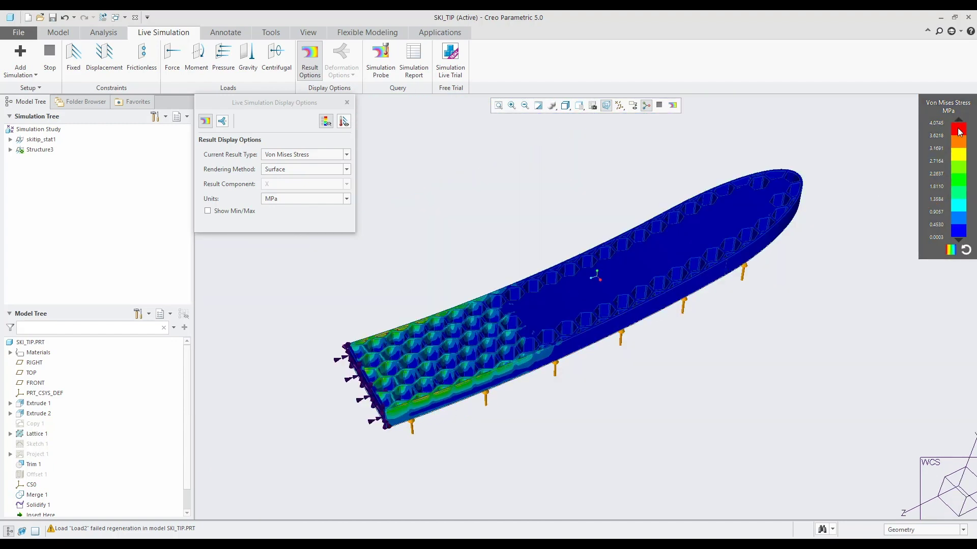
drag(960, 133, 947, 187)
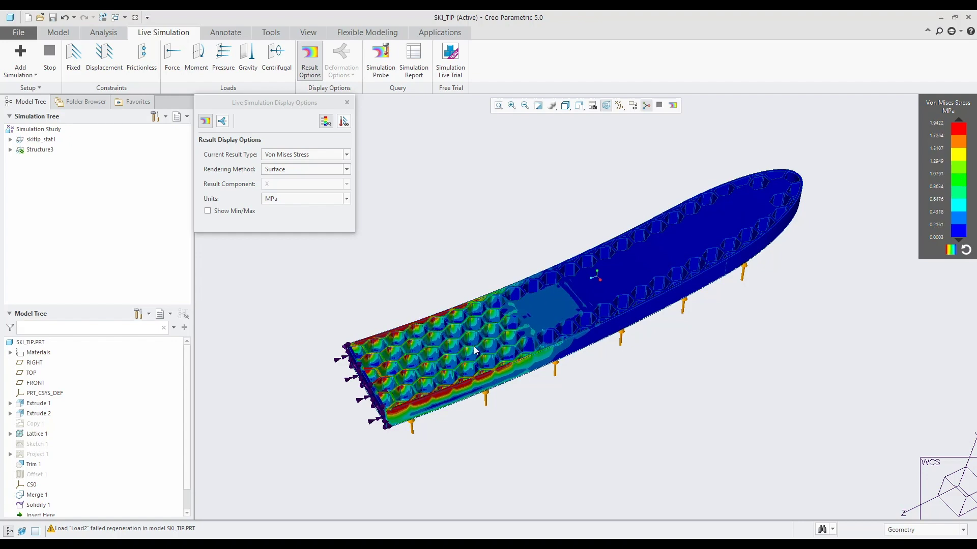
mouse_move(475, 350)
middle_down()
mouse_move(436, 438)
mouse_move(409, 325)
mouse_move(394, 381)
mouse_move(450, 327)
mouse_move(488, 323)
mouse_move(402, 412)
mouse_move(584, 375)
mouse_move(587, 392)
middle_up()
scroll(398, 416, up, 3)
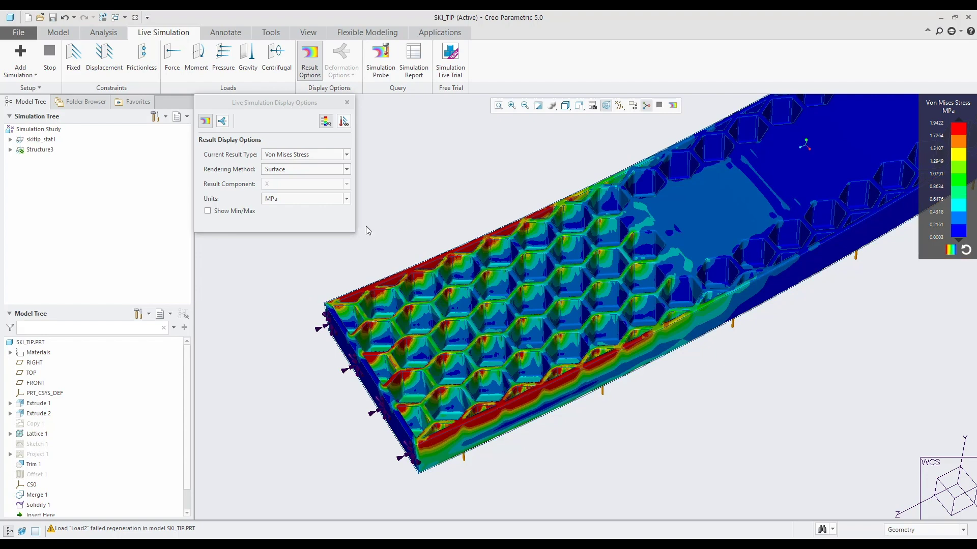
click(346, 103)
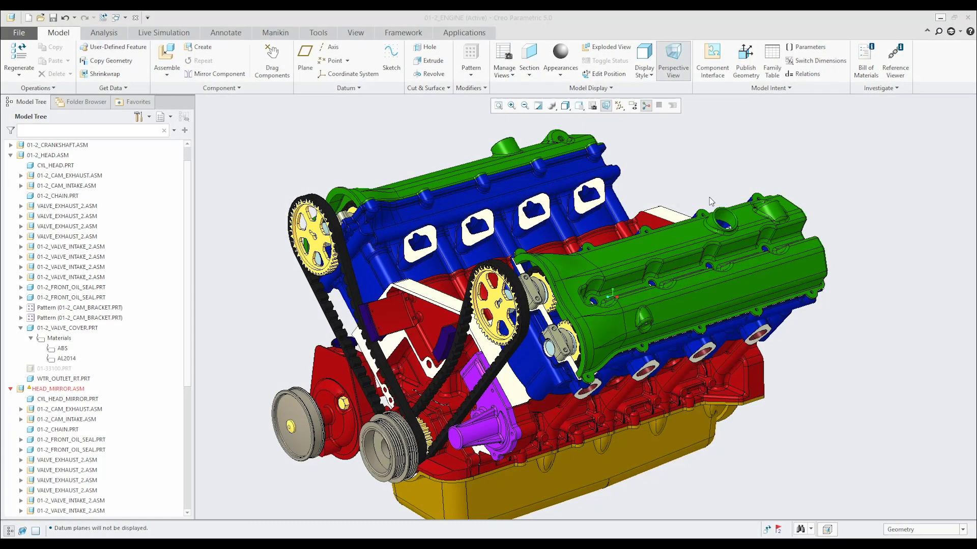
Open 01-2_VALVE_COVER.PRT from the engine assembly in its own window
mouse_move(731, 172)
middle_down()
mouse_move(712, 183)
mouse_move(728, 209)
mouse_move(717, 173)
mouse_move(723, 184)
mouse_move(731, 170)
mouse_move(710, 185)
mouse_move(737, 185)
middle_up()
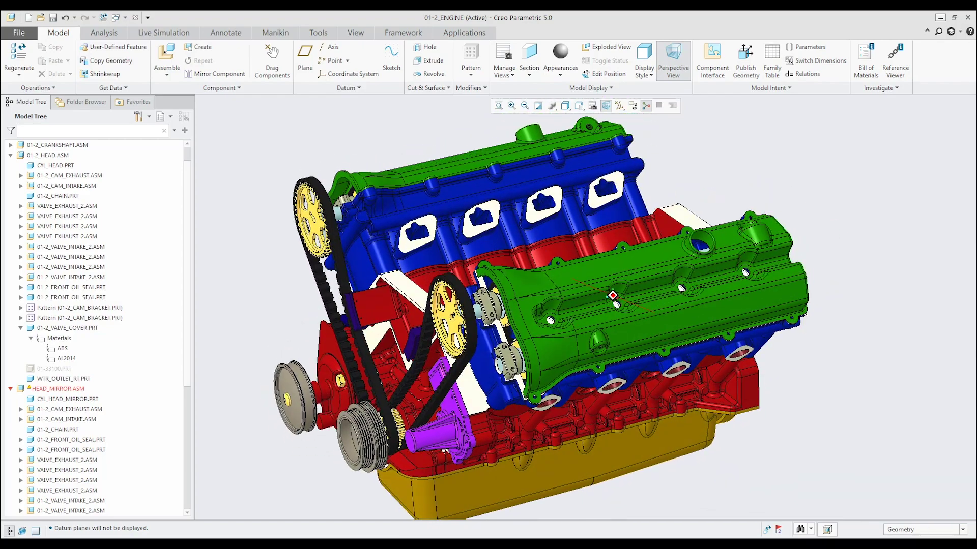
click(655, 260)
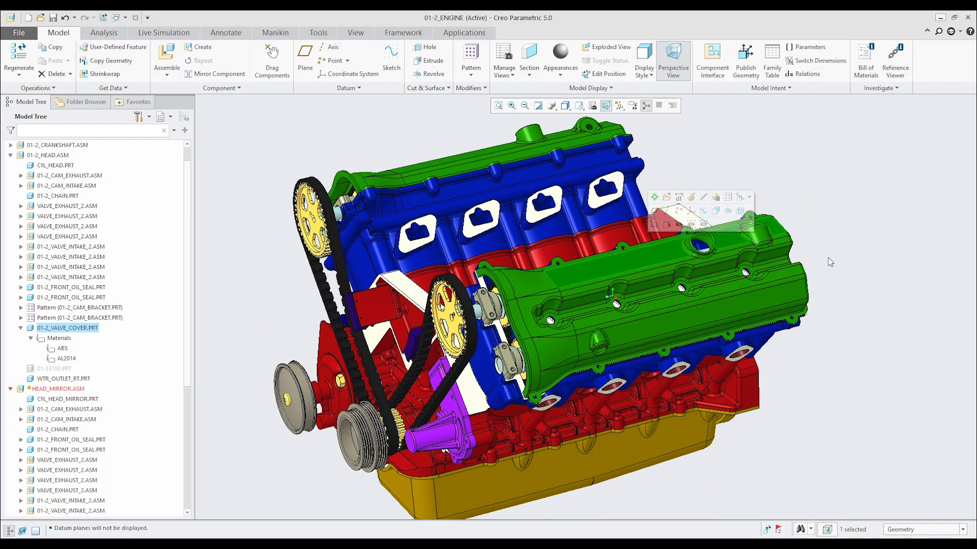
middle_drag(744, 326, 657, 302)
scroll(674, 306, up, 4)
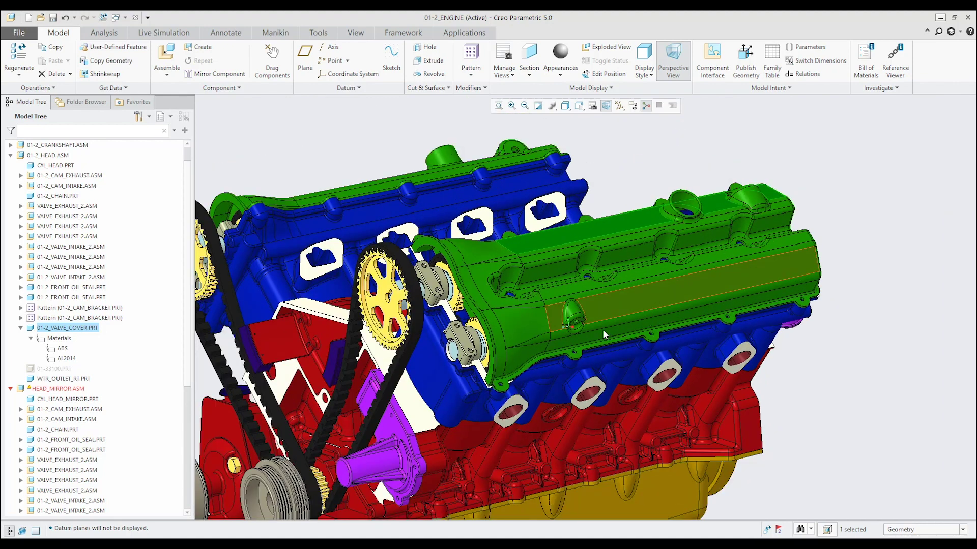
scroll(604, 334, down, 4)
middle_drag(604, 334, 623, 300)
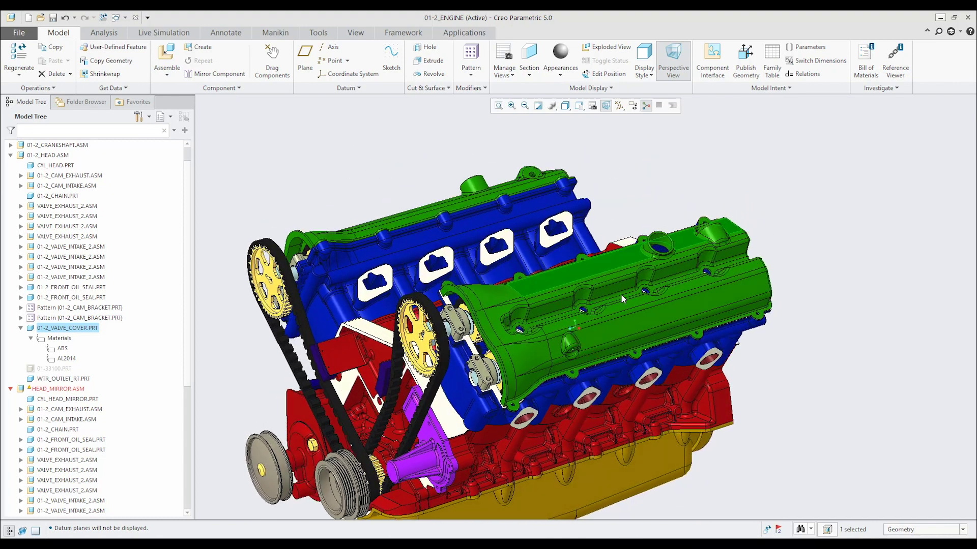
scroll(661, 295, up, 3)
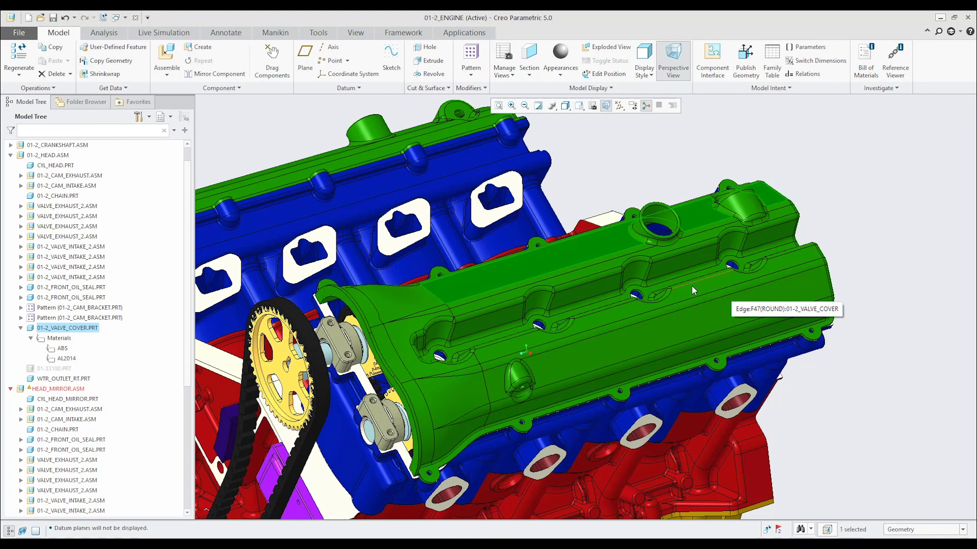
click(828, 174)
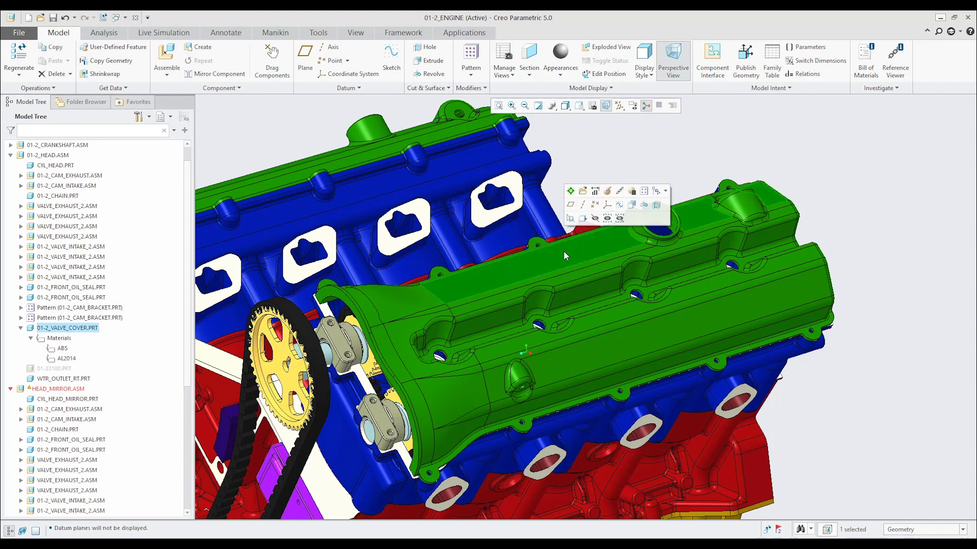
click(583, 191)
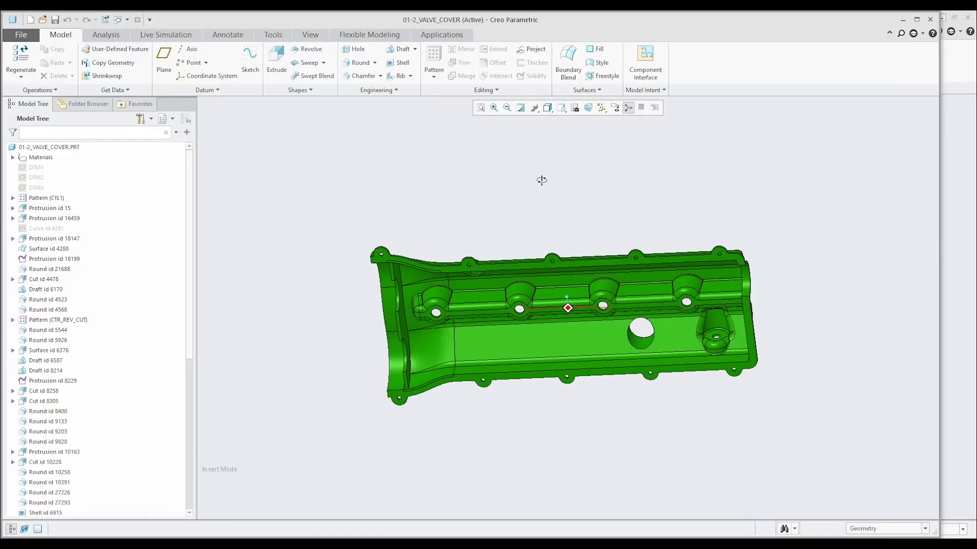
Reset the valve cover to its standard view and switch to the Live Simulation tools
middle_drag(541, 180, 564, 224)
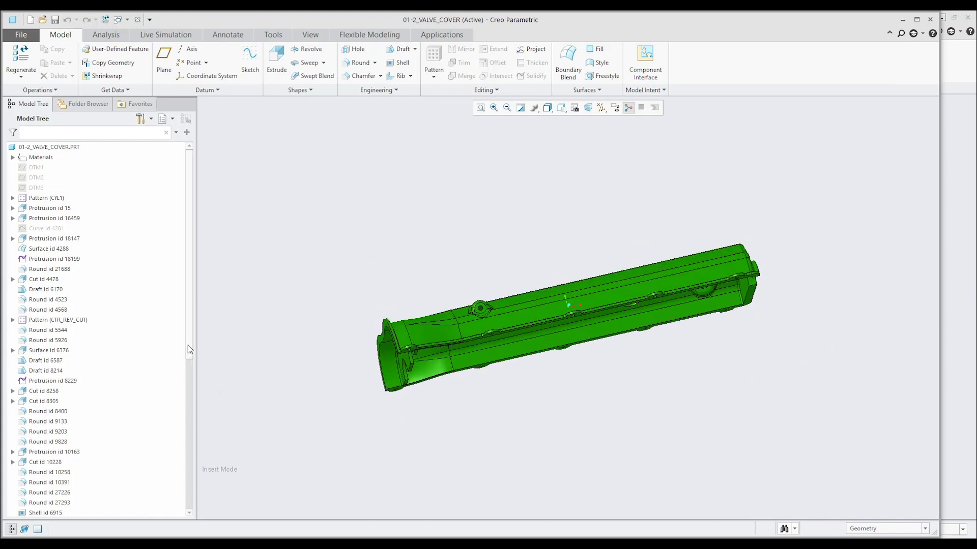
drag(190, 348, 191, 502)
middle_drag(505, 261, 560, 290)
scroll(546, 295, up, 3)
scroll(494, 299, down, 1)
key(ctrl+d)
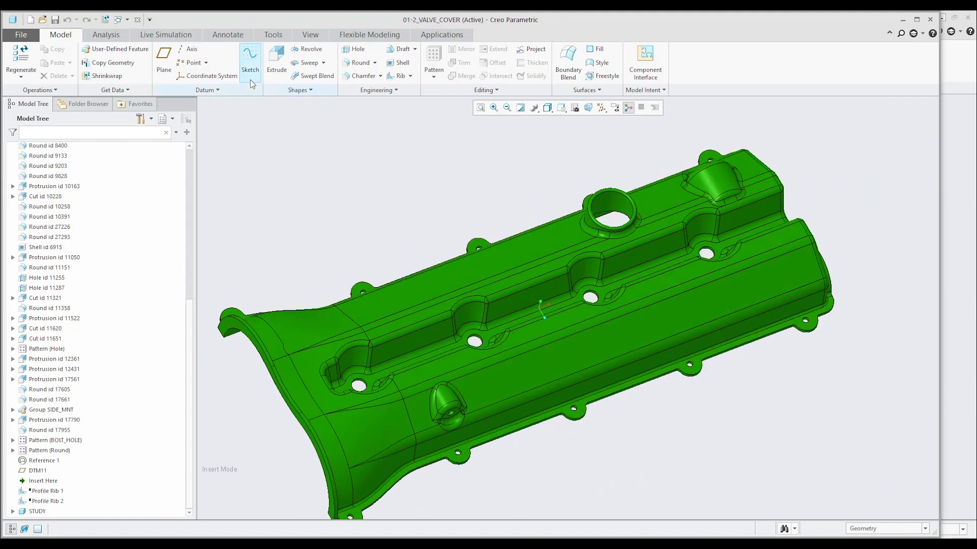
click(179, 36)
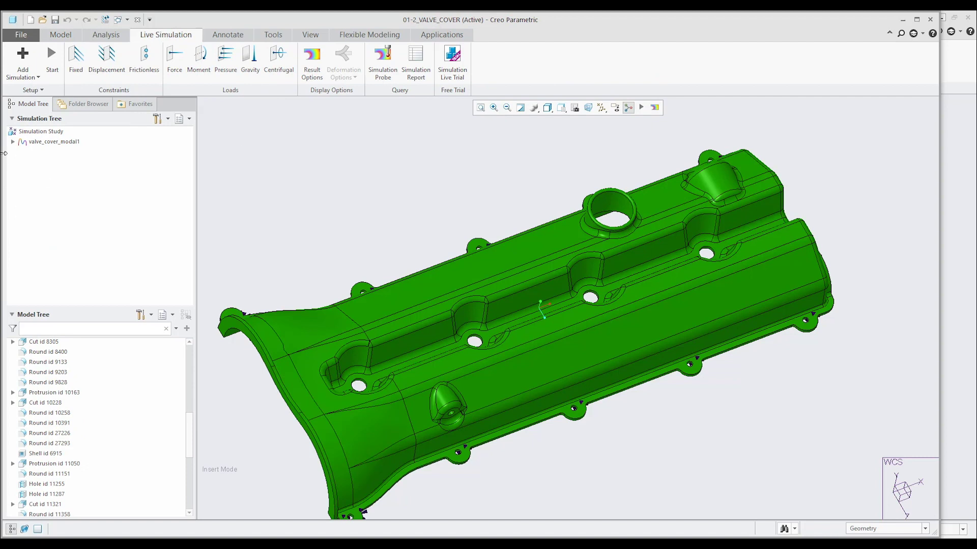
Assign the AL2014 material from the Model Tree's Materials list to the valve cover
scroll(171, 393, up, 8)
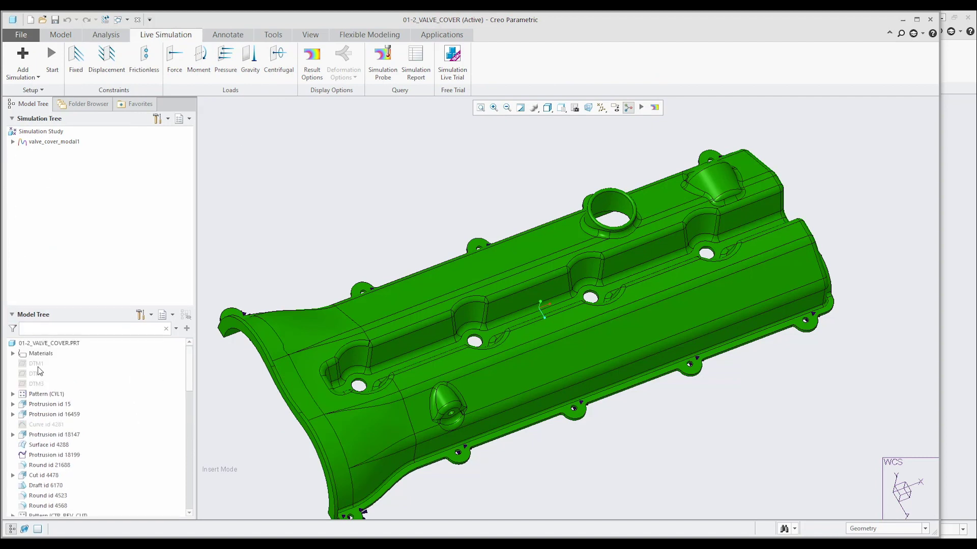
click(13, 354)
right_click(52, 379)
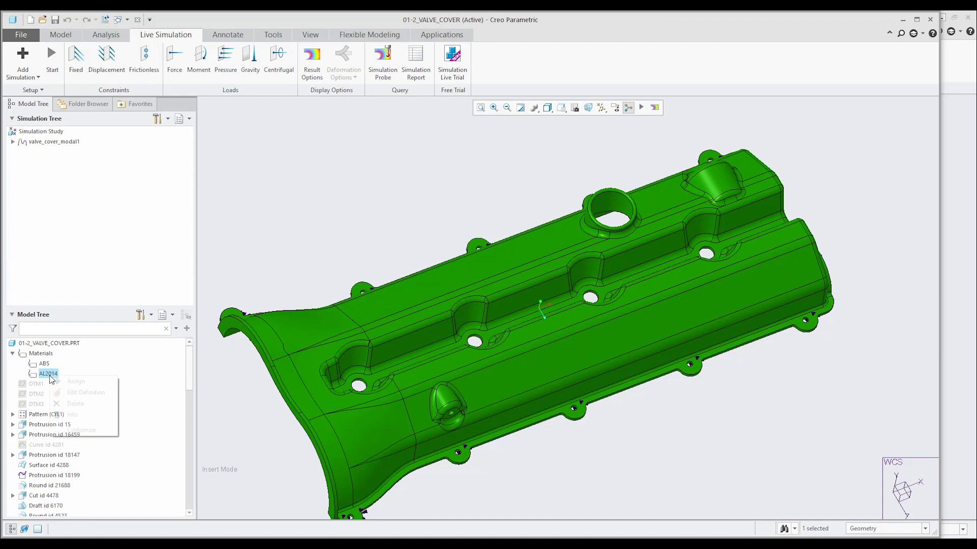
click(71, 383)
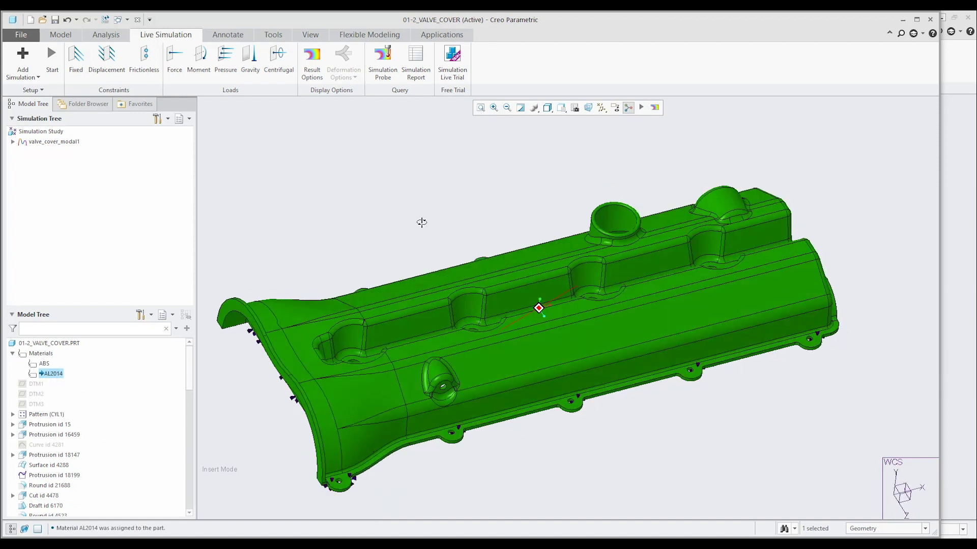
Add a new Modal2 study and fix five valve cover surfaces with Constraint2
click(22, 66)
click(93, 96)
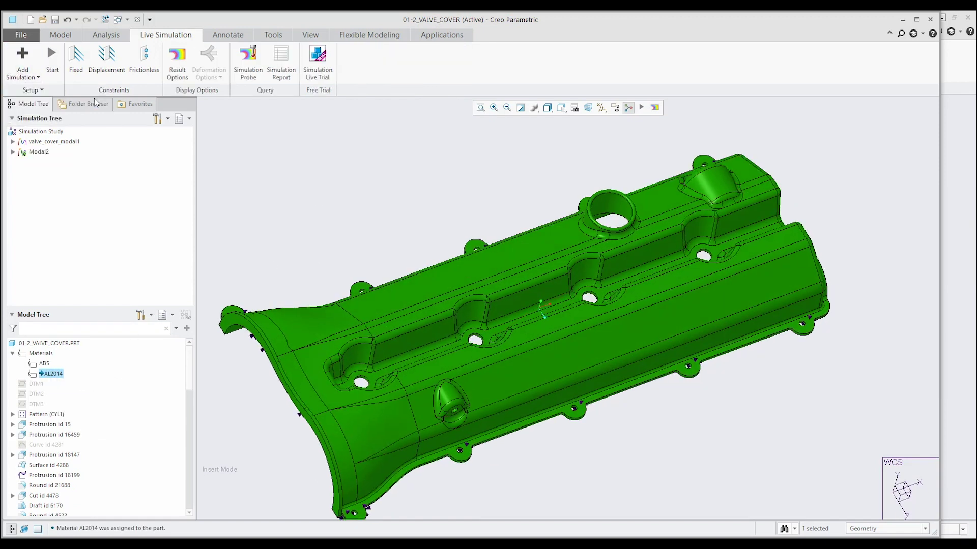
click(76, 61)
middle_drag(427, 211, 538, 305)
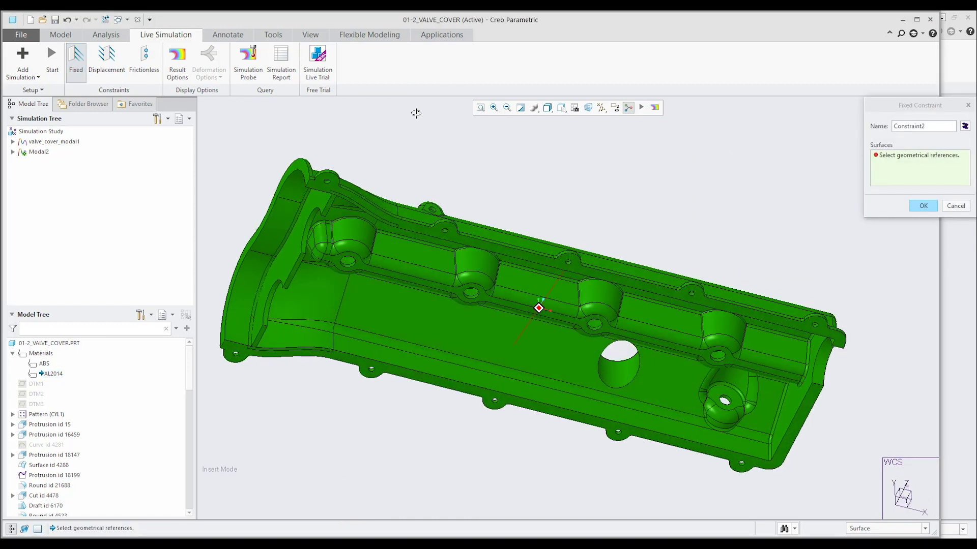
click(338, 188)
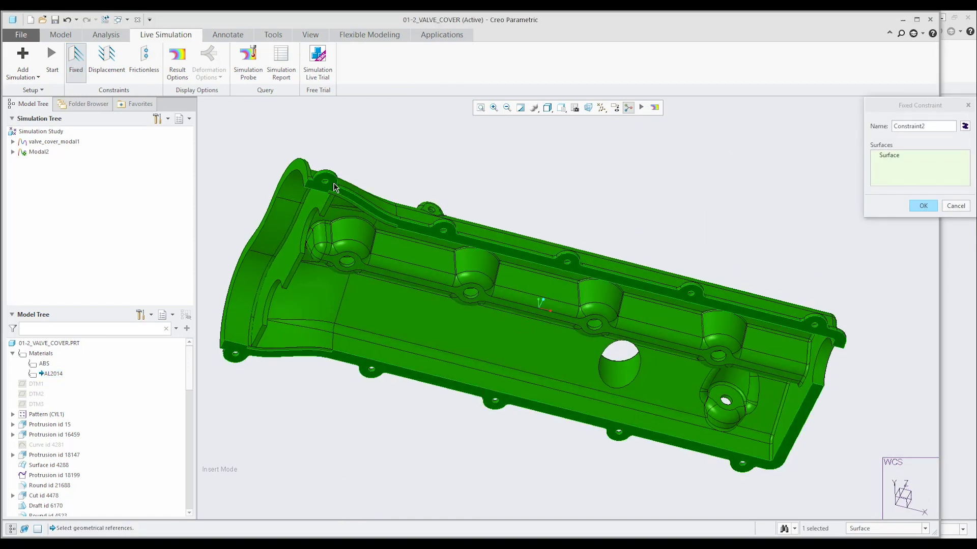
ctrl+click(823, 369)
ctrl+click(285, 295)
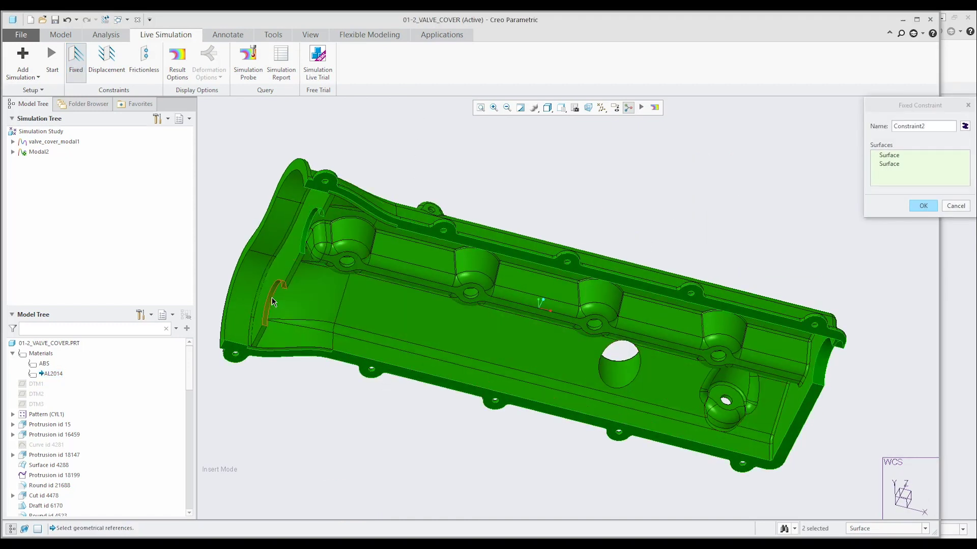
ctrl+click(264, 353)
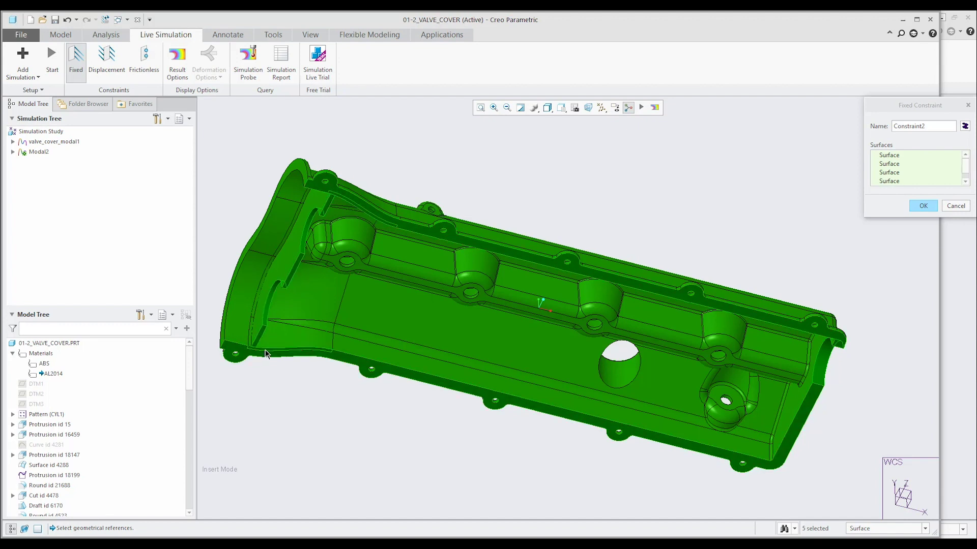
click(922, 206)
key(ctrl+d)
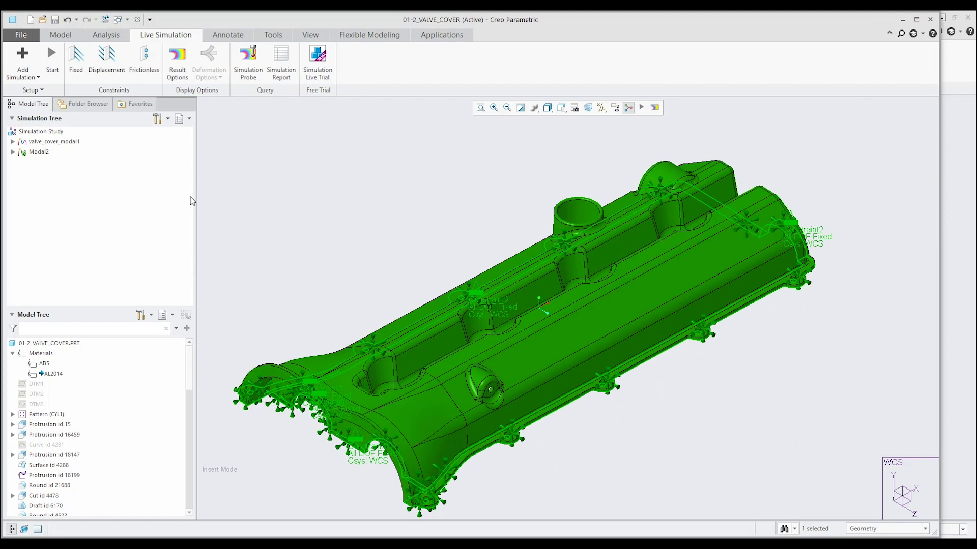
Run the live modal simulation on the valve cover and orbit the result
click(52, 57)
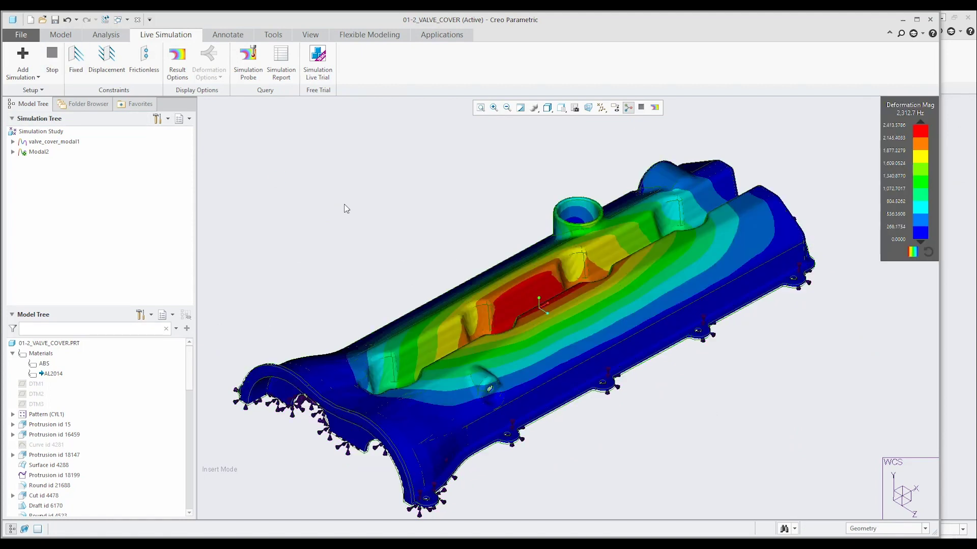
middle_drag(466, 189, 411, 206)
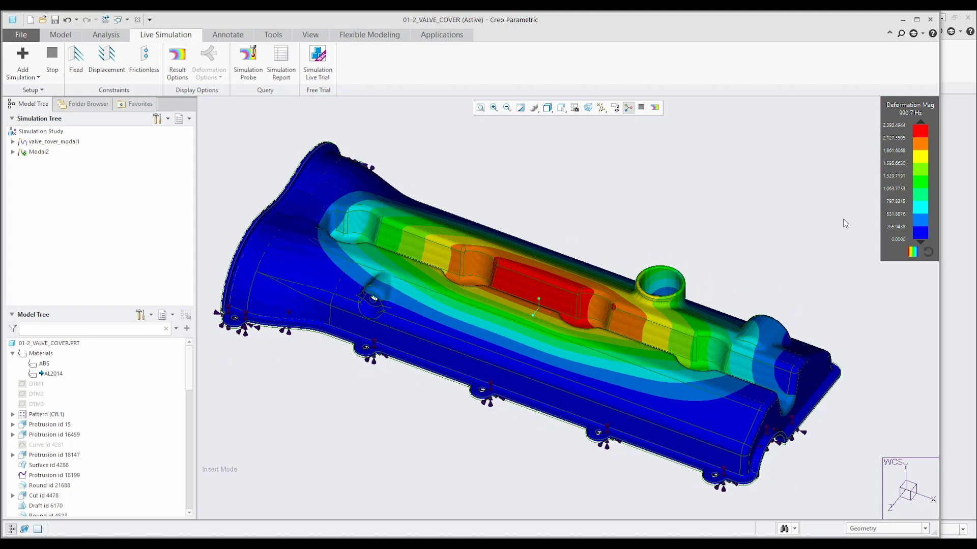
middle_drag(827, 275, 514, 144)
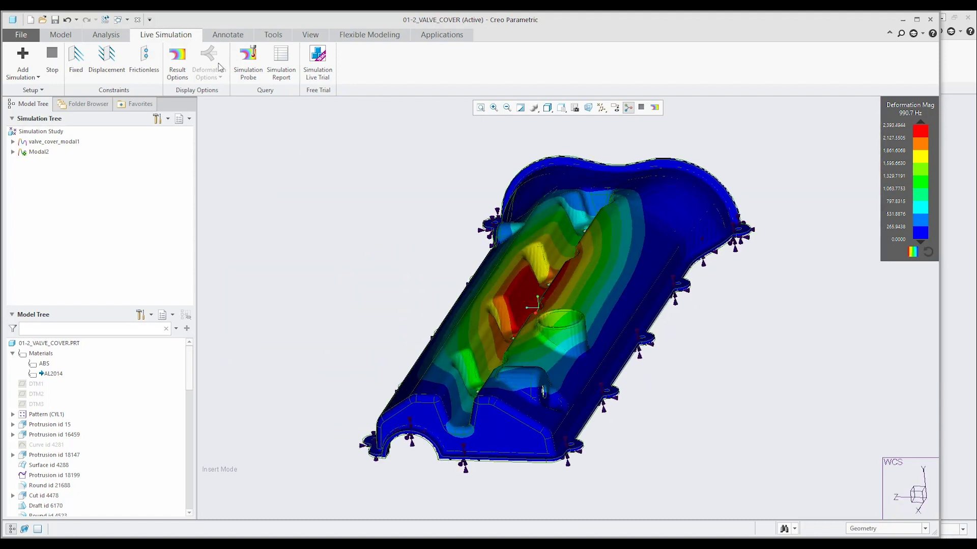
Animate the 990.7 Hz mode shape deformation, then stop it and close Result Options
click(178, 61)
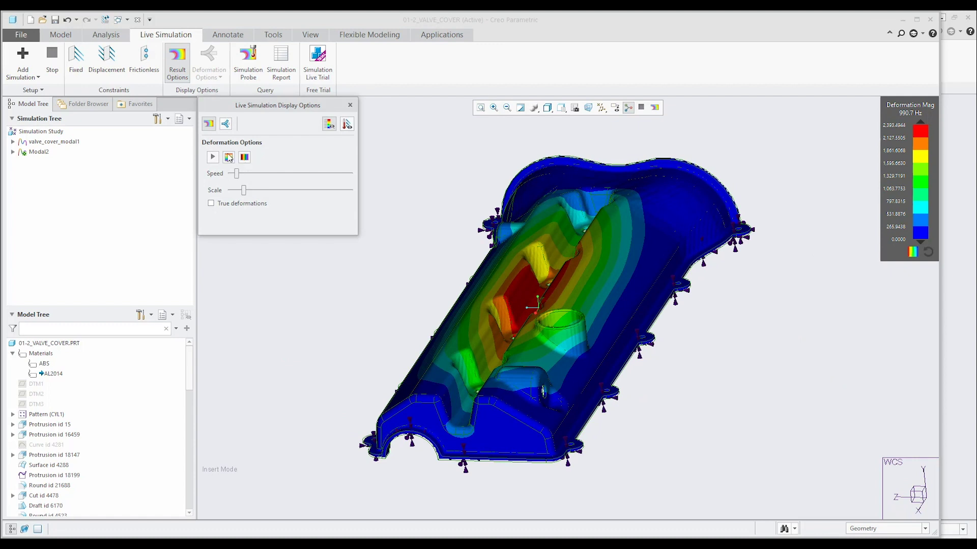
click(213, 157)
middle_drag(554, 285, 540, 254)
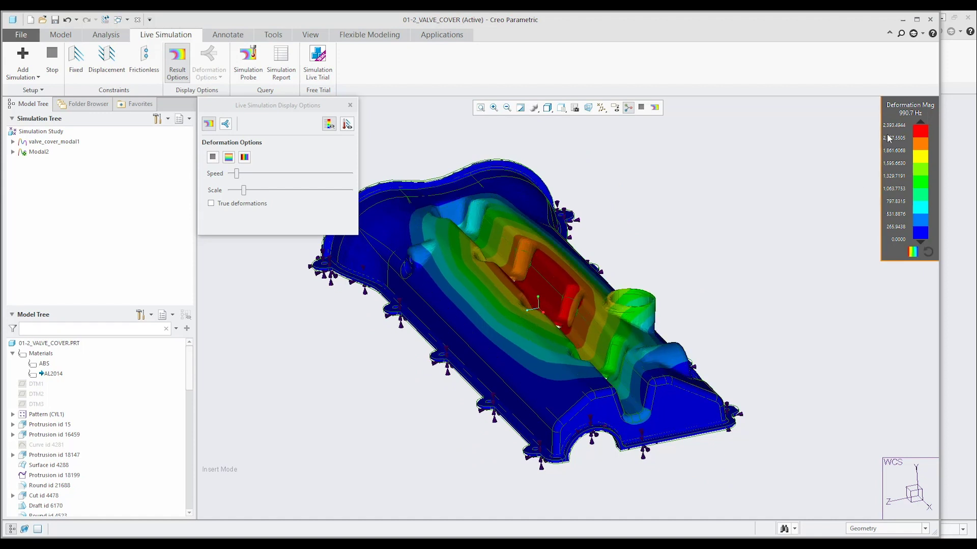
mouse_move(724, 204)
middle_down()
mouse_move(708, 230)
mouse_move(698, 209)
mouse_move(709, 150)
mouse_move(755, 144)
mouse_move(739, 131)
mouse_move(756, 153)
mouse_move(748, 201)
mouse_move(728, 211)
middle_up()
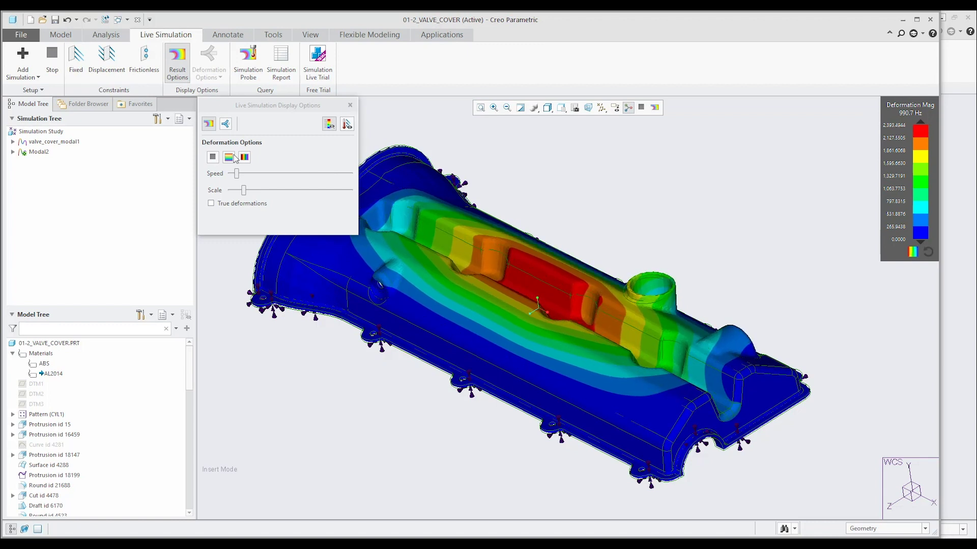
click(213, 156)
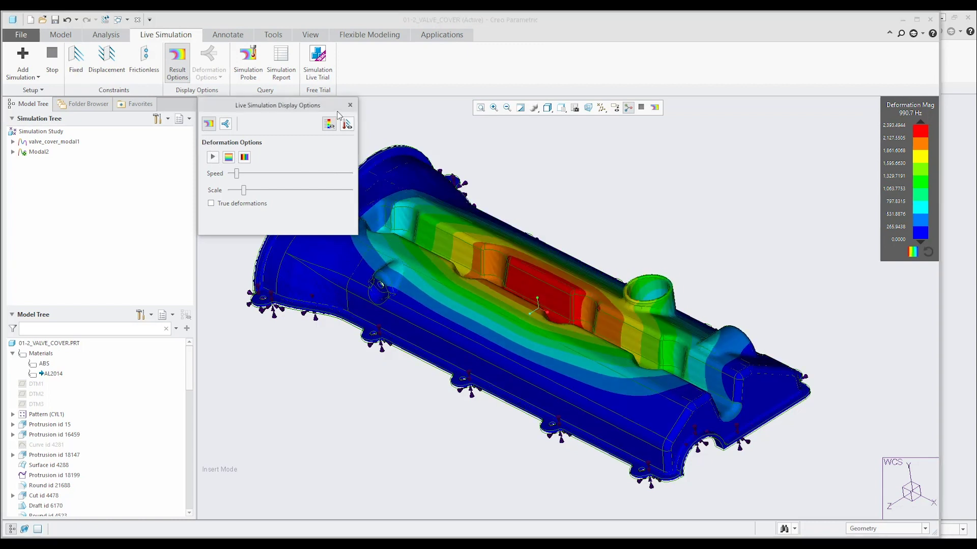
click(349, 106)
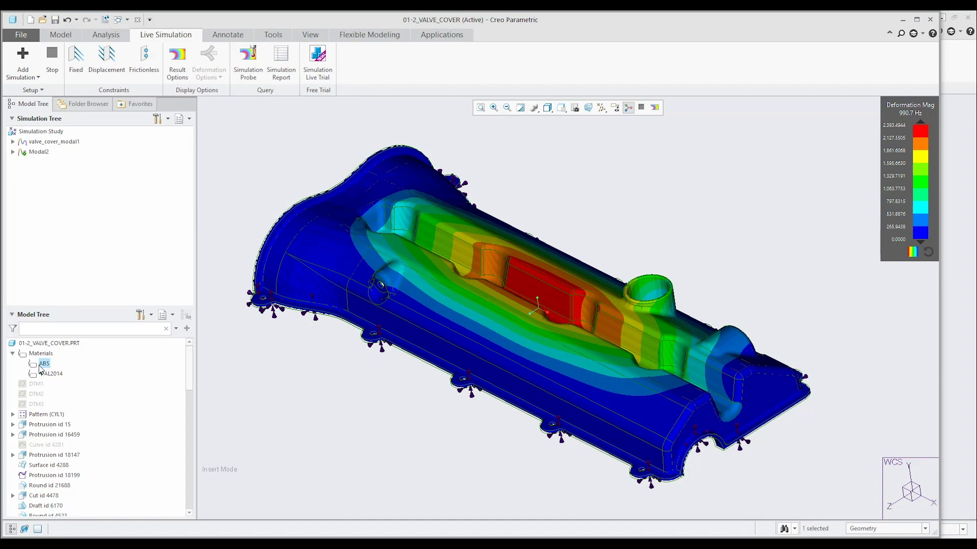
Replace AL2014 with ABS on the valve cover and inspect the 301.1 Hz mode
right_click(41, 368)
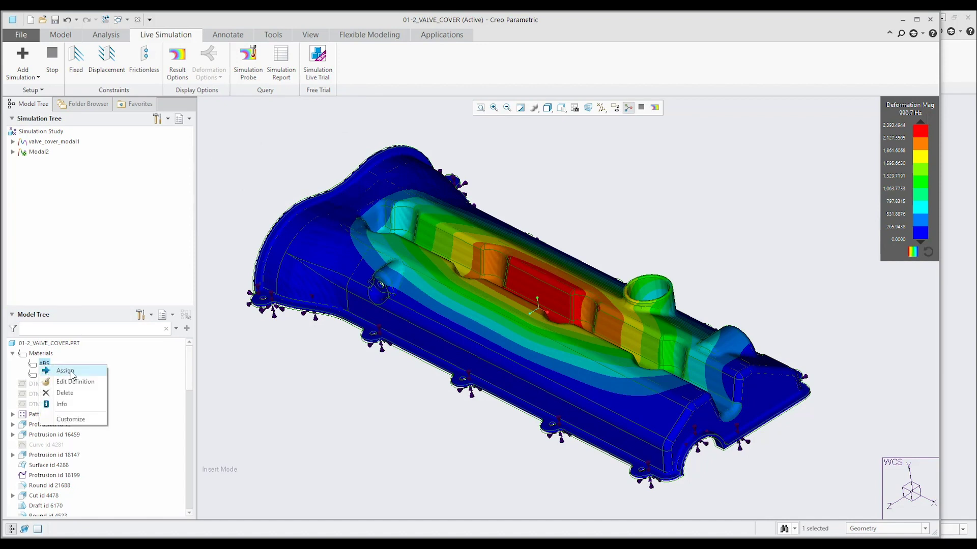
click(65, 371)
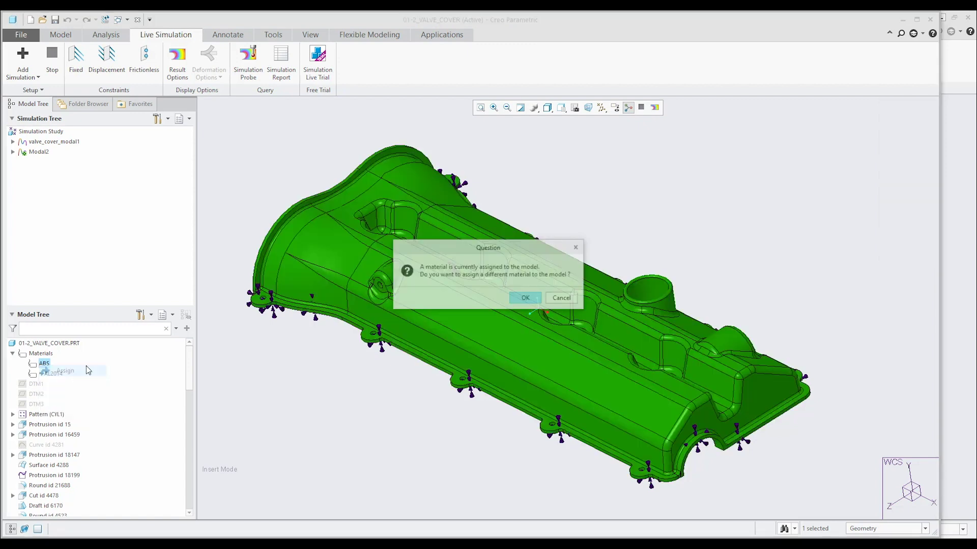
click(525, 302)
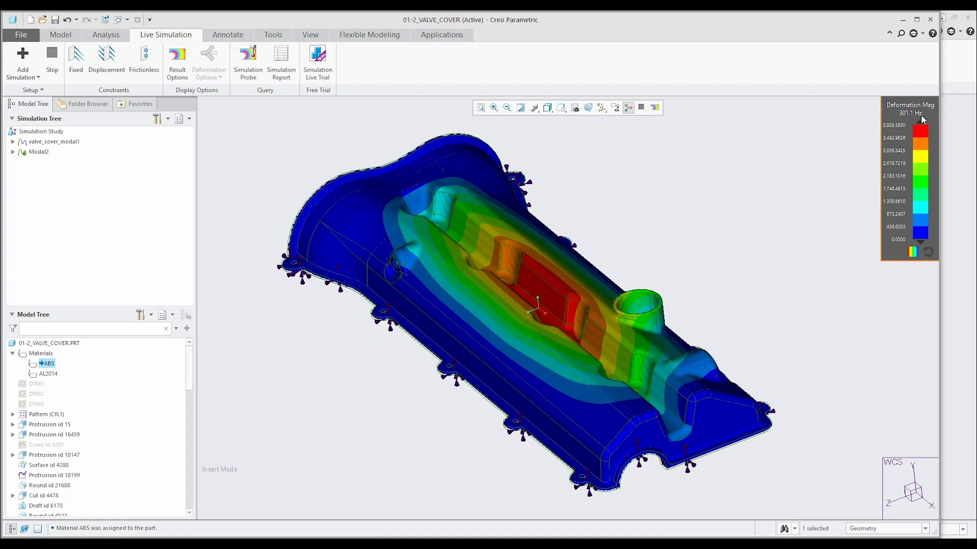
mouse_move(673, 300)
middle_down()
mouse_move(657, 238)
mouse_move(661, 265)
mouse_move(669, 259)
mouse_move(585, 336)
middle_up()
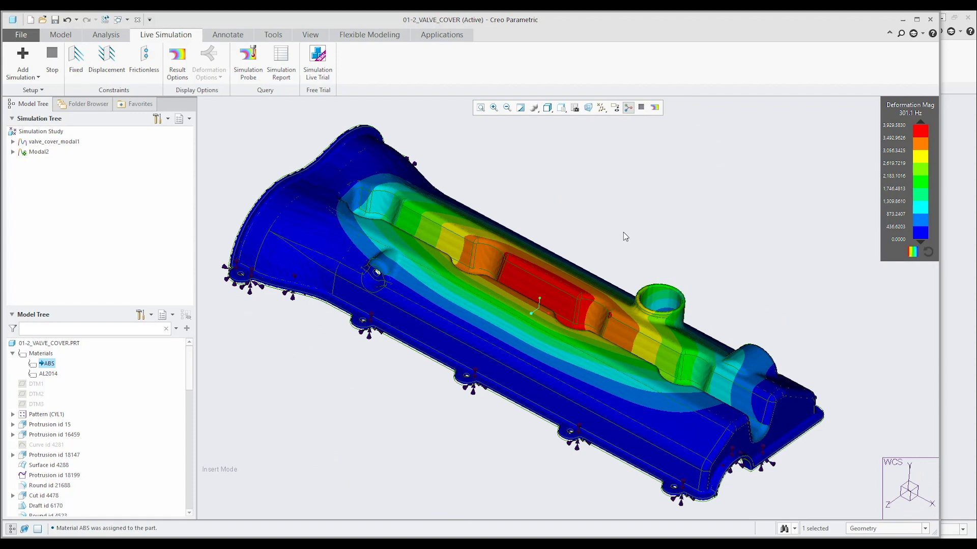
mouse_move(626, 236)
middle_down()
mouse_move(646, 240)
mouse_move(655, 270)
middle_up()
Turn on datum plane display and select DTM11 as the sketch plane
click(60, 35)
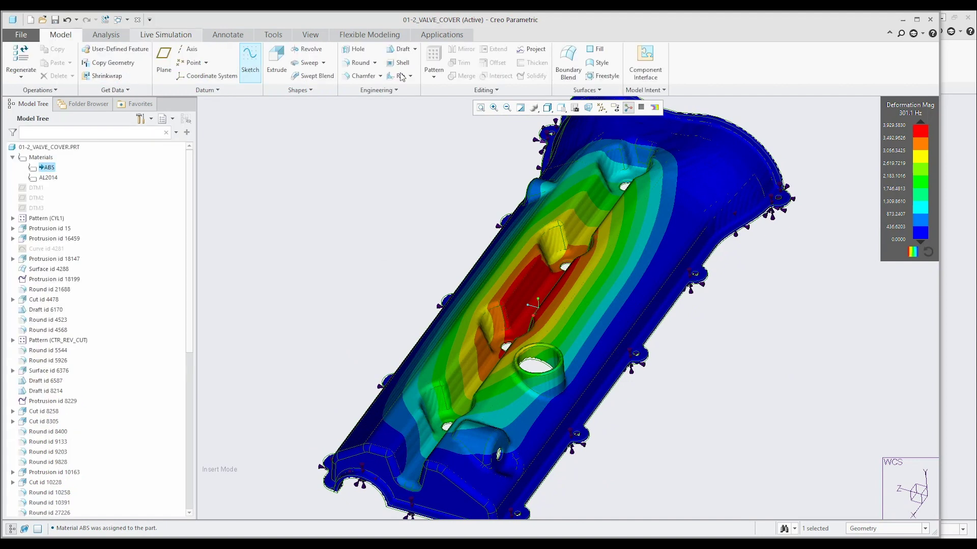
click(602, 108)
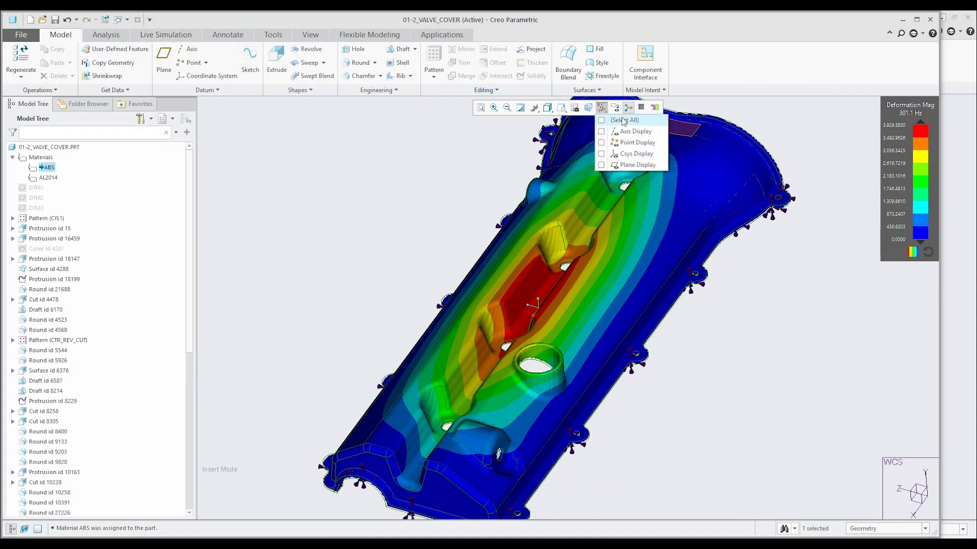
click(631, 165)
middle_drag(694, 347, 697, 364)
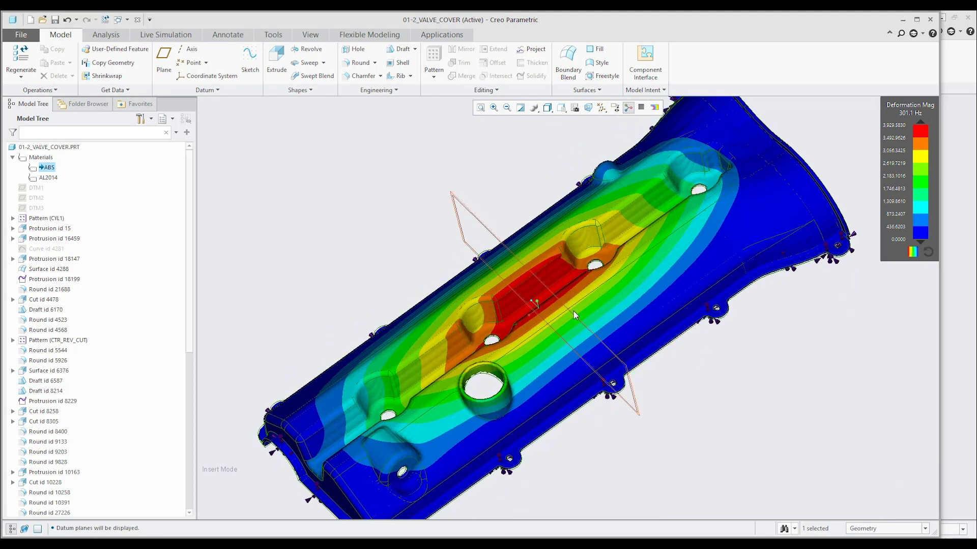
mouse_move(658, 280)
middle_down()
mouse_move(687, 331)
mouse_move(761, 314)
mouse_move(776, 348)
middle_up()
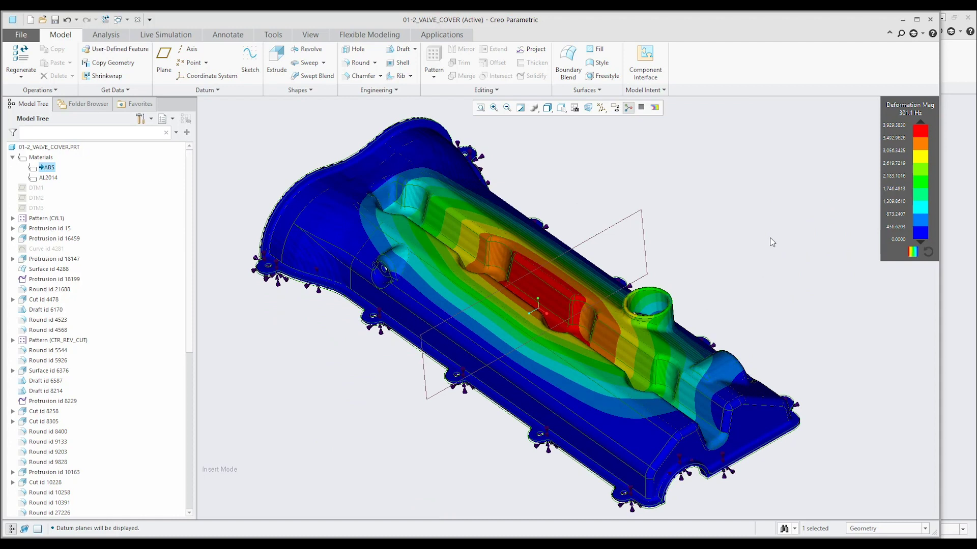
mouse_move(772, 243)
middle_down()
mouse_move(765, 218)
mouse_move(779, 246)
middle_up()
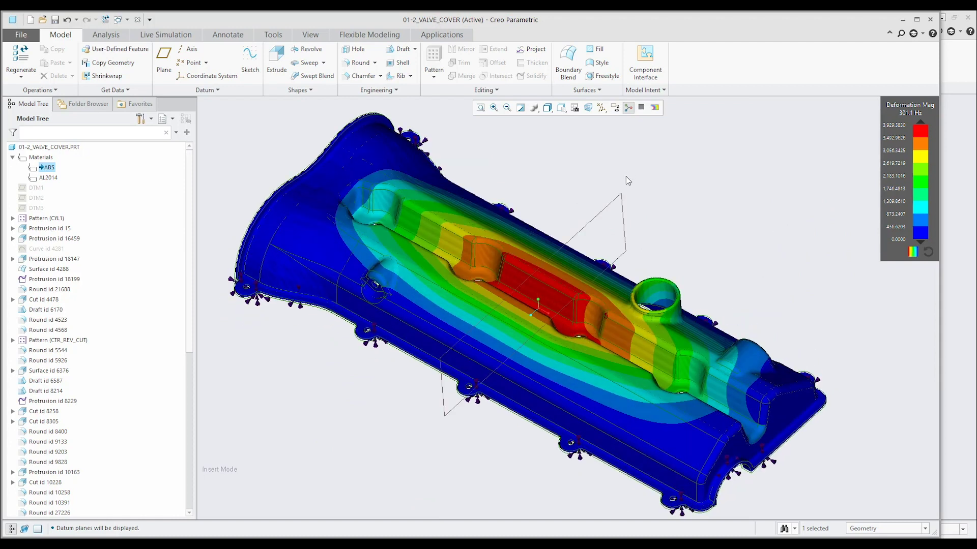
click(614, 201)
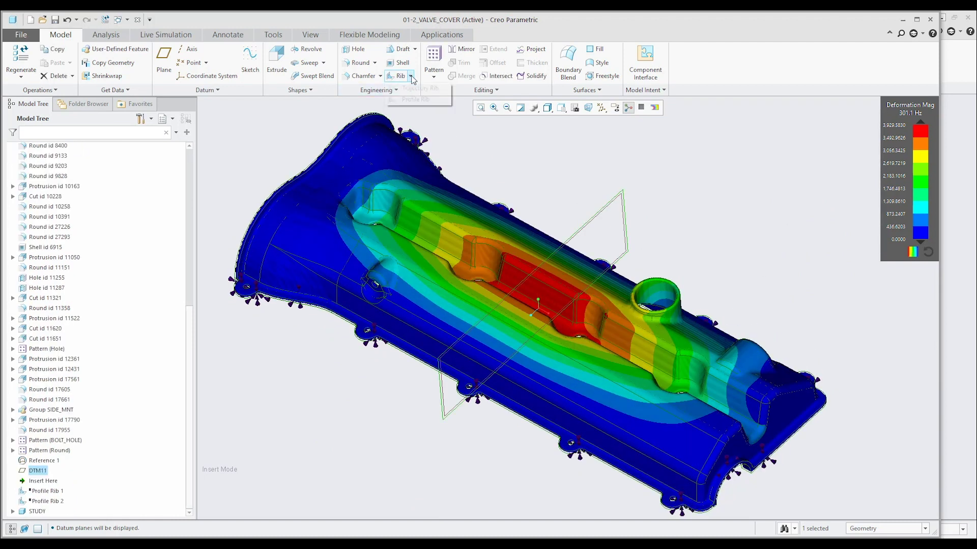
Begin a profile rib sketch on DTM11, viewed flat, with its sketch references opened
click(419, 99)
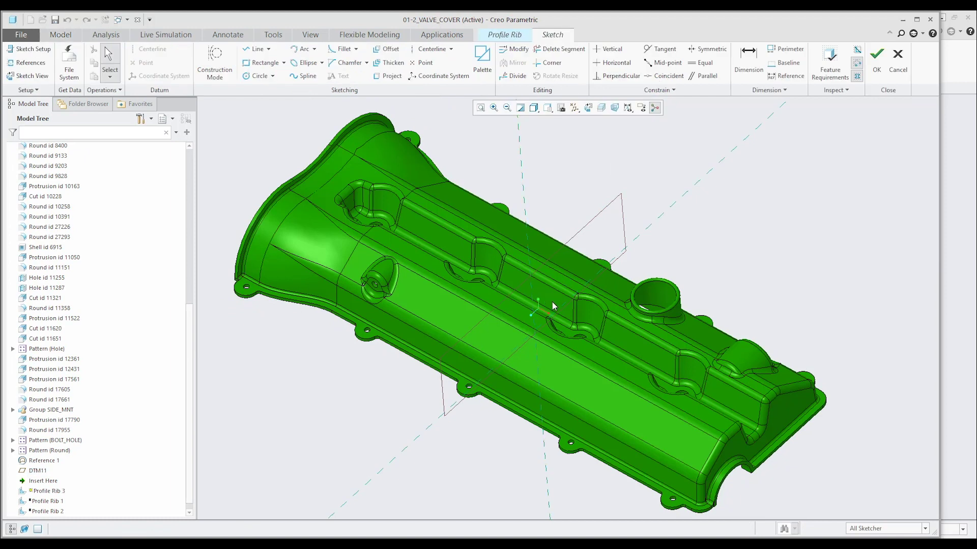
middle_drag(587, 291, 572, 310)
scroll(542, 301, down, 3)
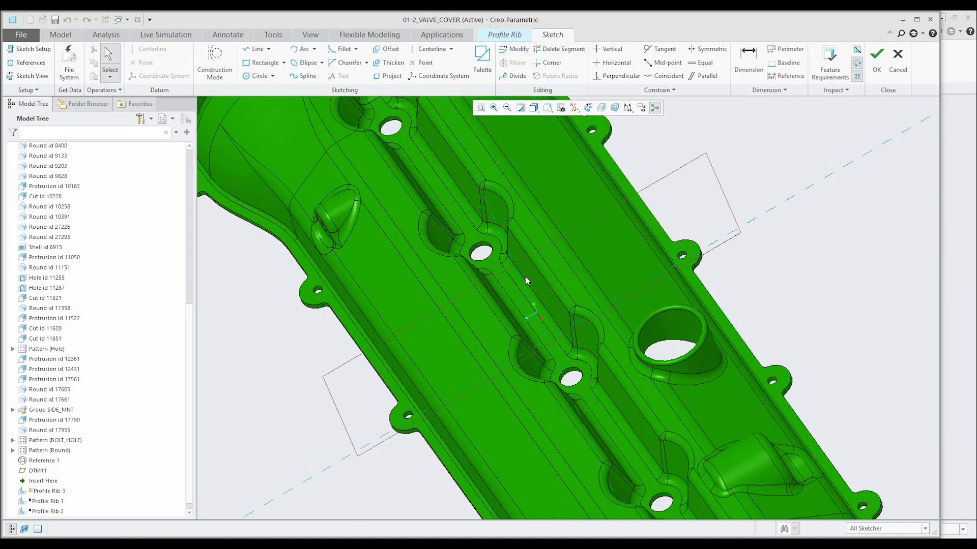
click(28, 76)
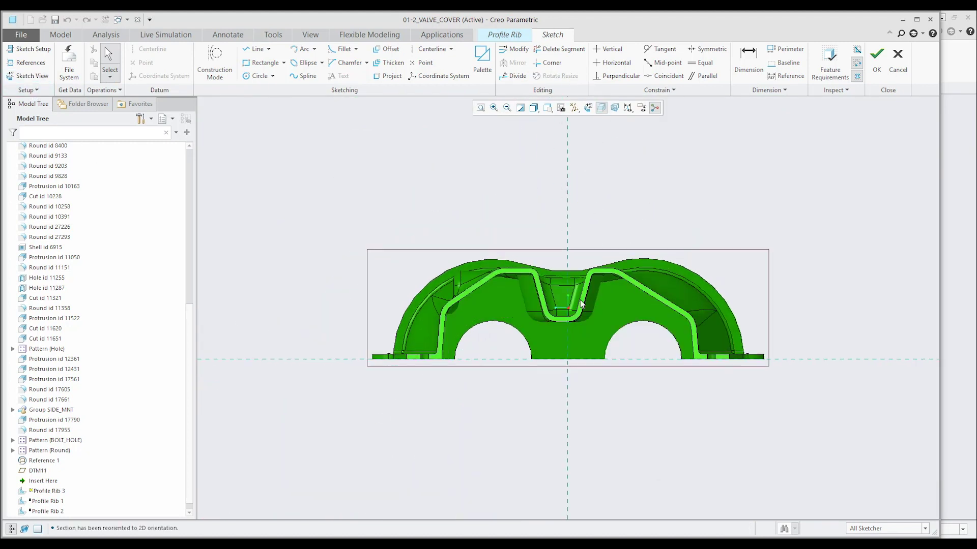
scroll(566, 300, down, 5)
right_click(643, 152)
click(673, 186)
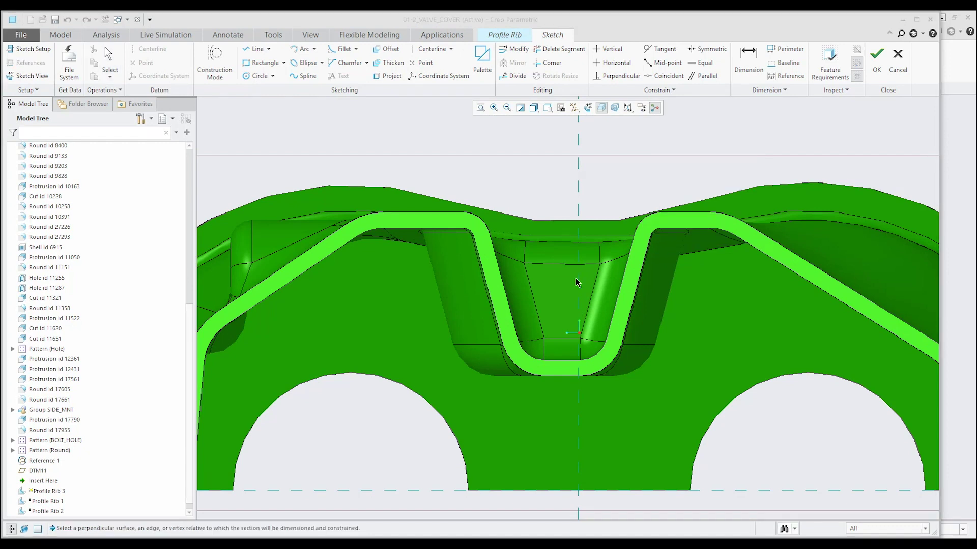
Place a horizontal centerline in the sketch and edit a dimension value
click(432, 49)
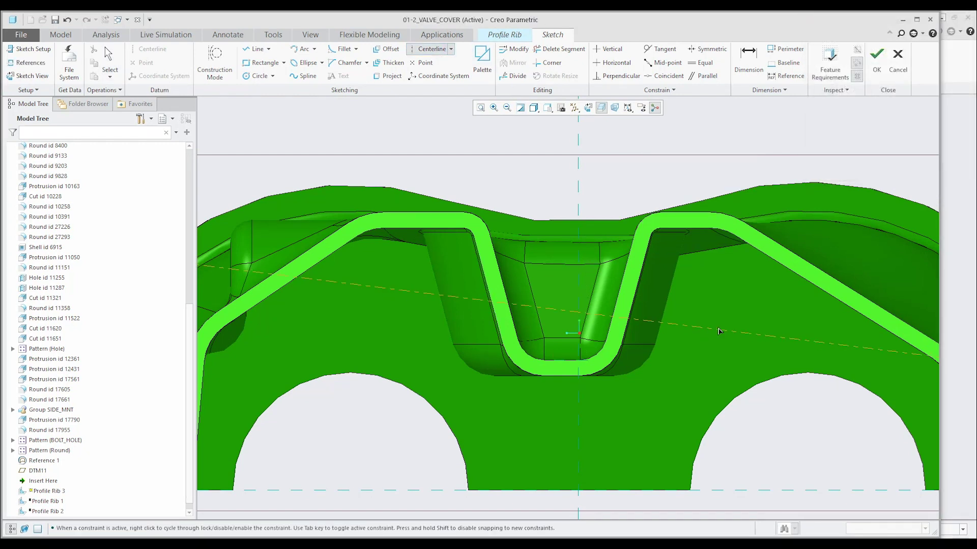
click(748, 60)
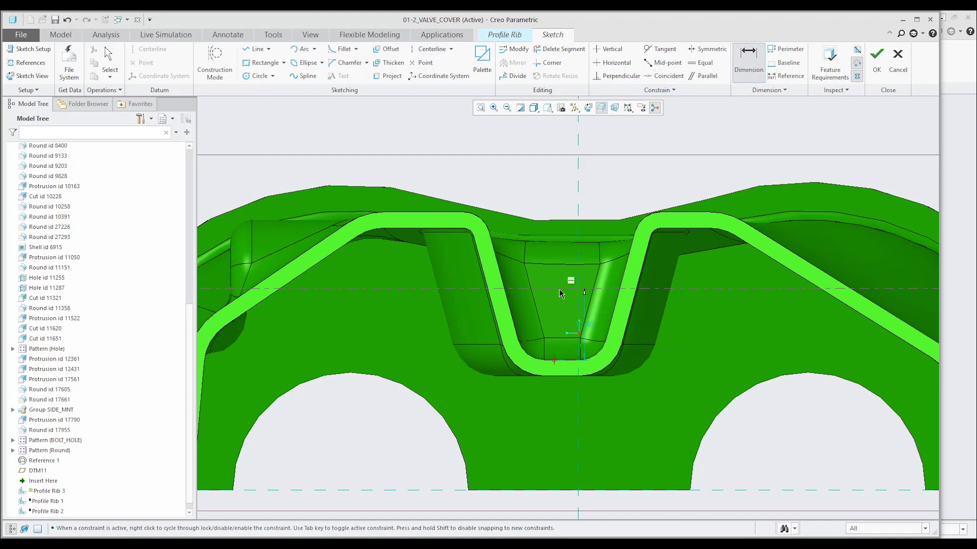
click(117, 61)
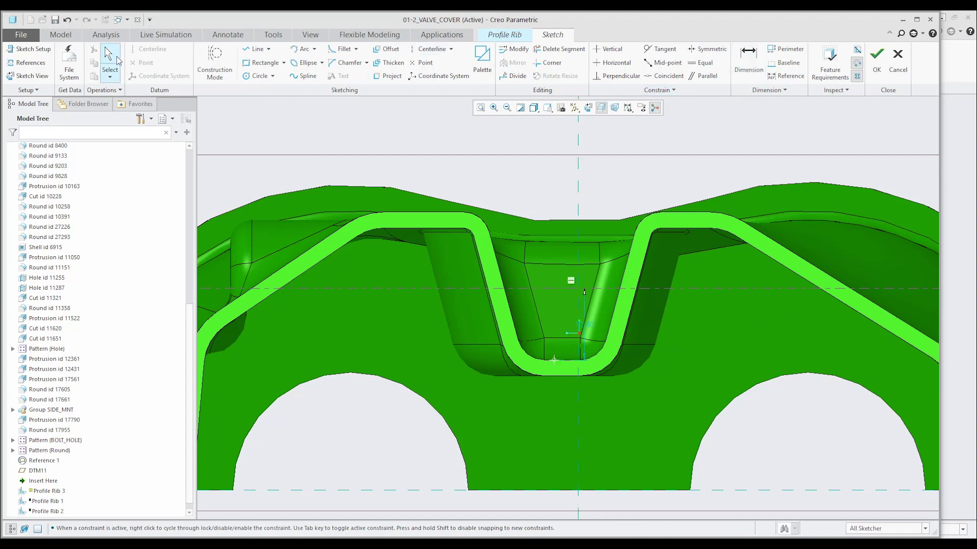
double_click(592, 328)
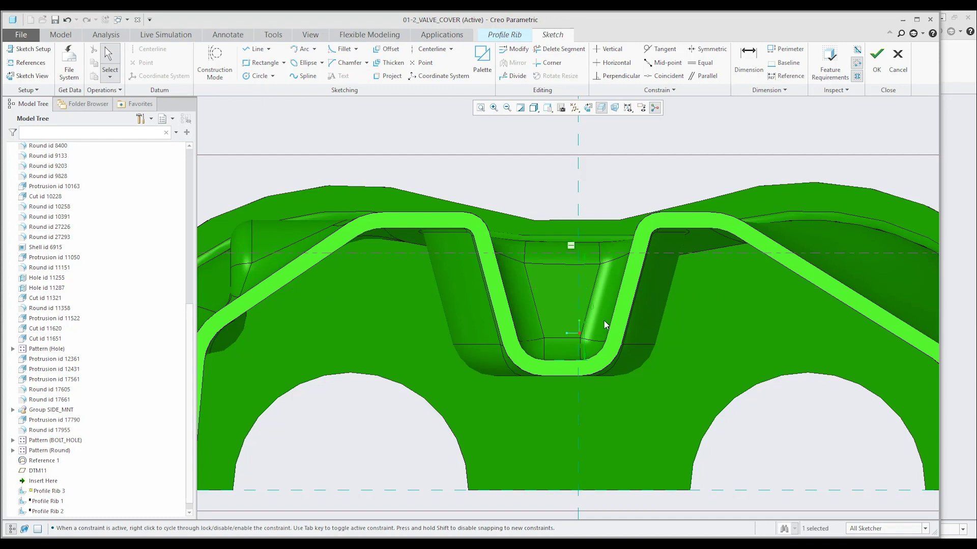
Draw an arc between the pocket walls and dimension its depth to 3.00
click(301, 49)
scroll(495, 258, down, 3)
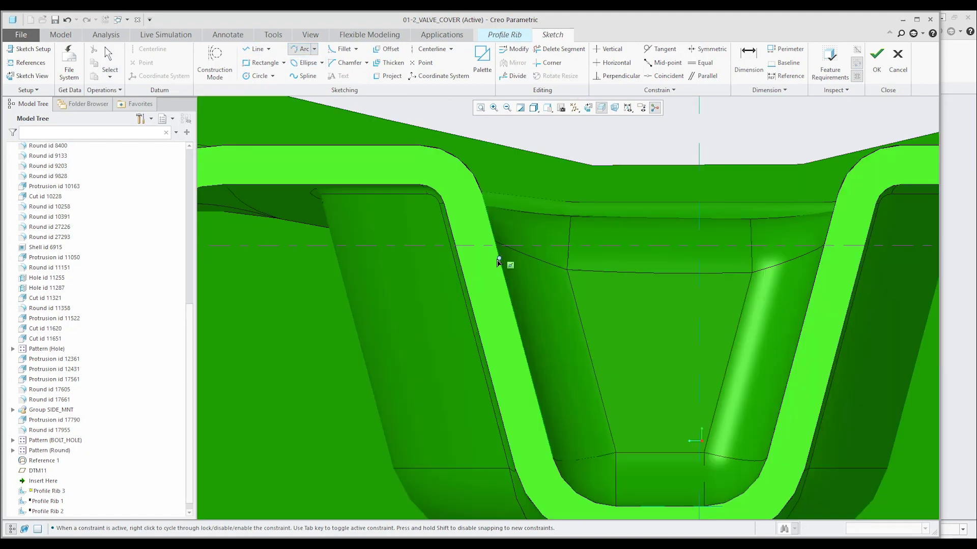
click(496, 246)
click(825, 247)
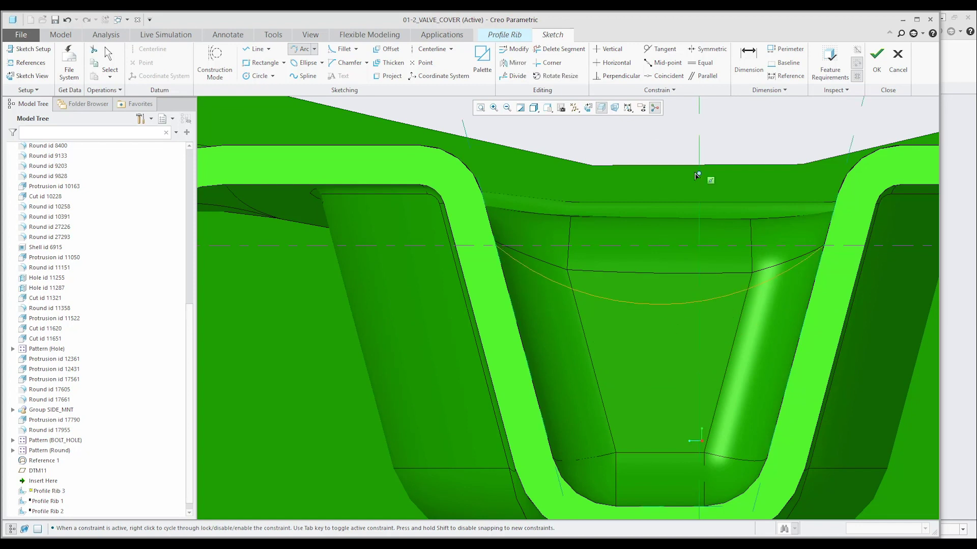
click(749, 61)
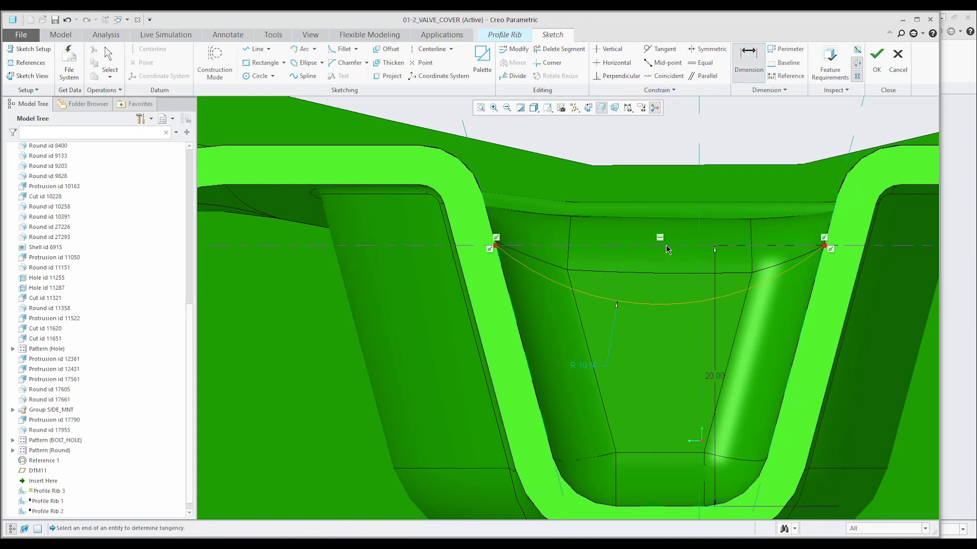
middle_click(670, 289)
text(3)
key(Return)
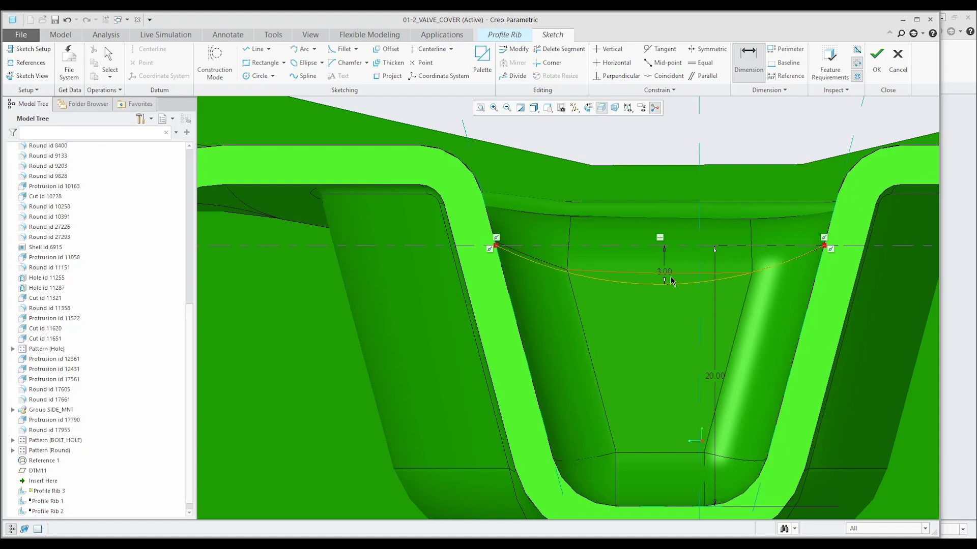
Accept the arc as the rib profile and set the rib thickness to about 4.90
click(877, 60)
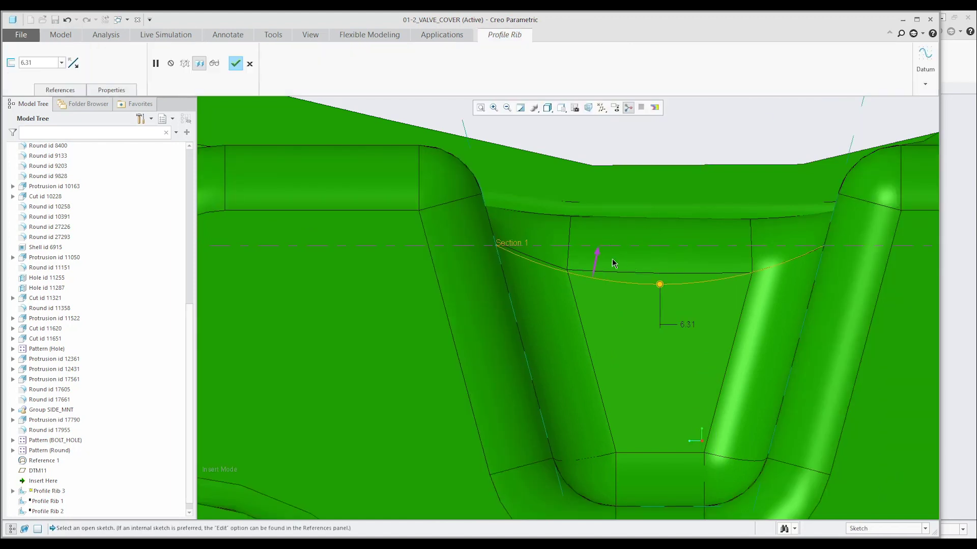
key(ctrl+d)
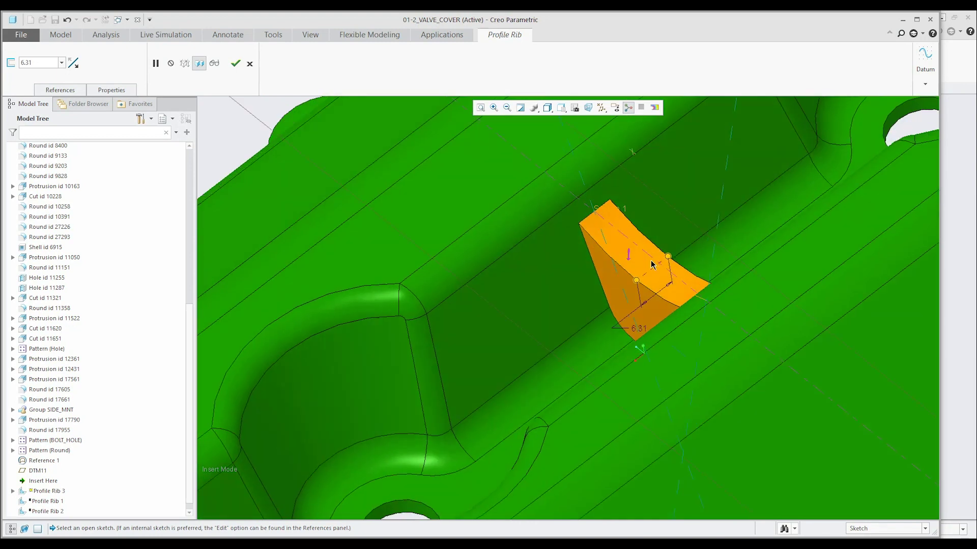
drag(638, 283, 639, 278)
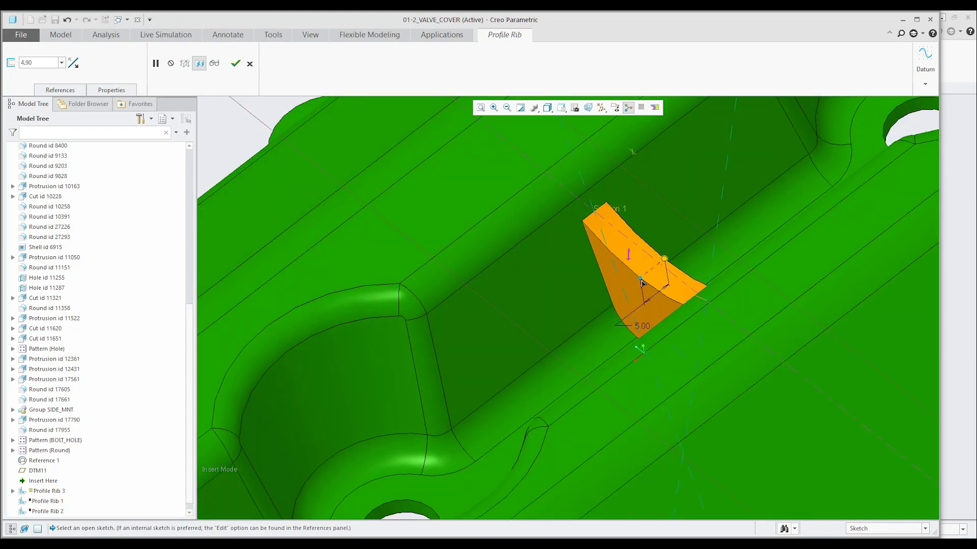
Complete Profile Rib 3 and orbit the modal deformation plot reading 345.6 Hz
click(235, 63)
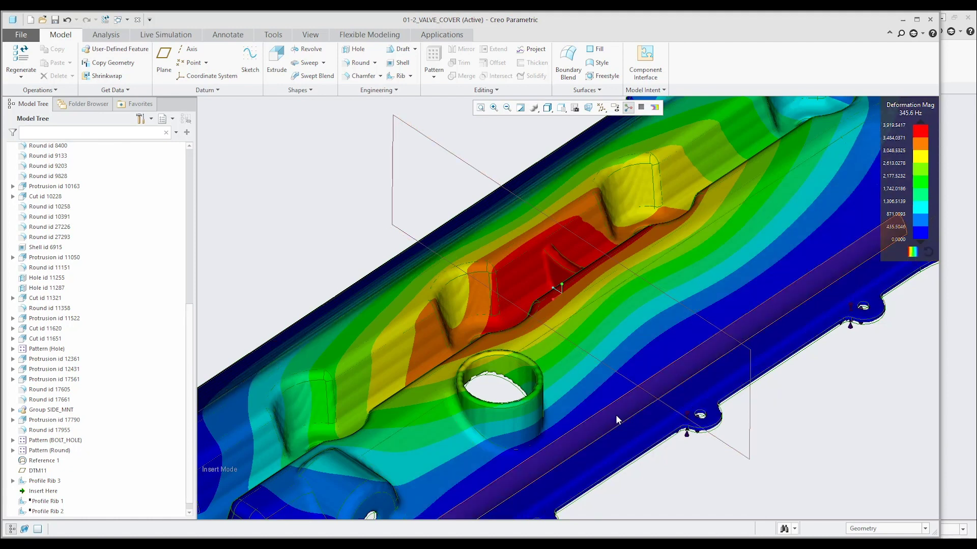
scroll(617, 419, down, 2)
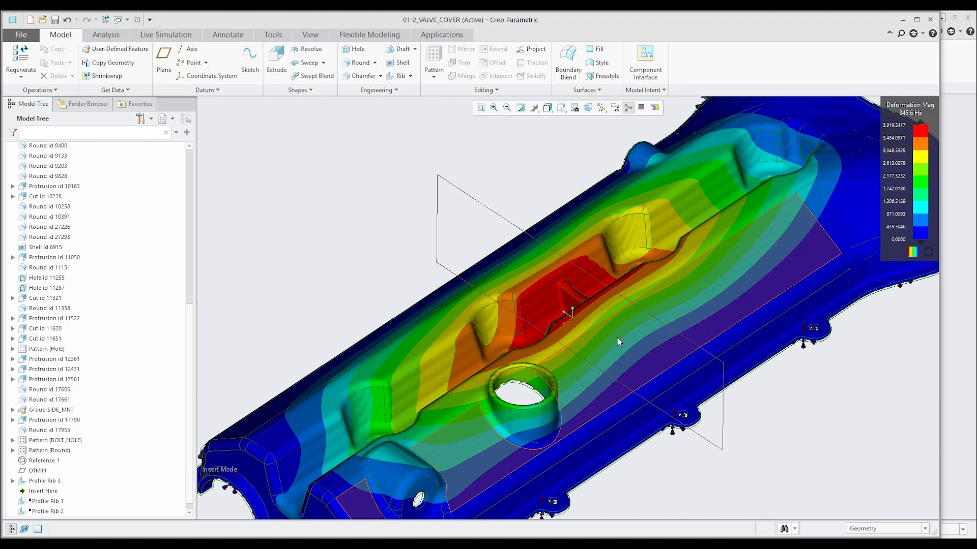
mouse_move(618, 342)
middle_down()
mouse_move(537, 171)
mouse_move(541, 207)
mouse_move(640, 341)
mouse_move(609, 310)
mouse_move(614, 379)
mouse_move(737, 463)
mouse_move(681, 492)
middle_up()
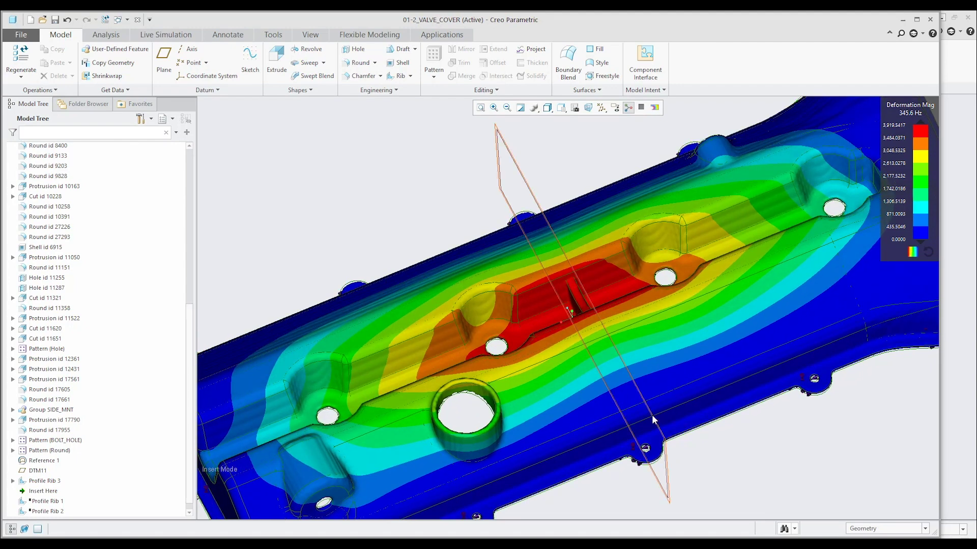
middle_drag(634, 270, 622, 236)
middle_drag(578, 264, 660, 312)
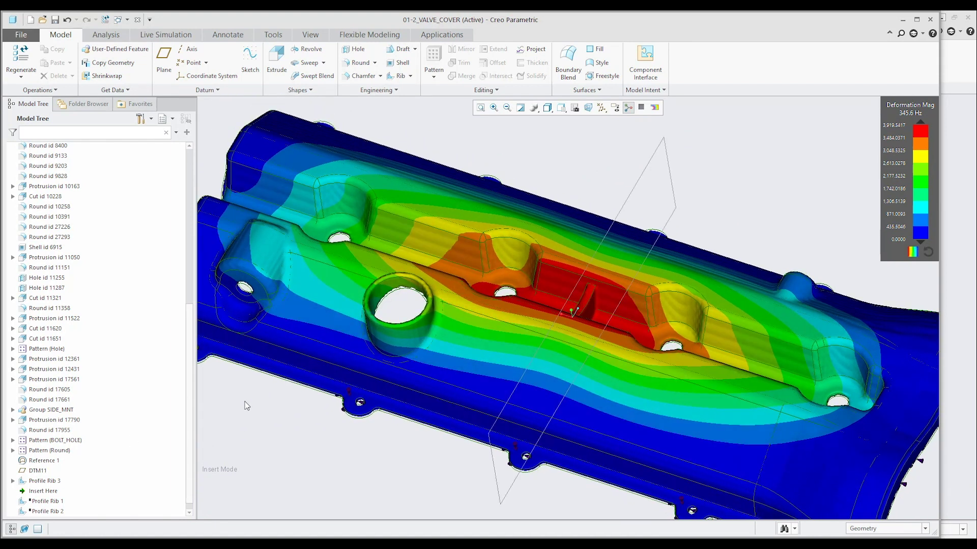
mouse_move(501, 466)
middle_down()
mouse_move(453, 387)
mouse_move(476, 441)
mouse_move(453, 466)
mouse_move(496, 443)
mouse_move(546, 388)
mouse_move(473, 330)
middle_up()
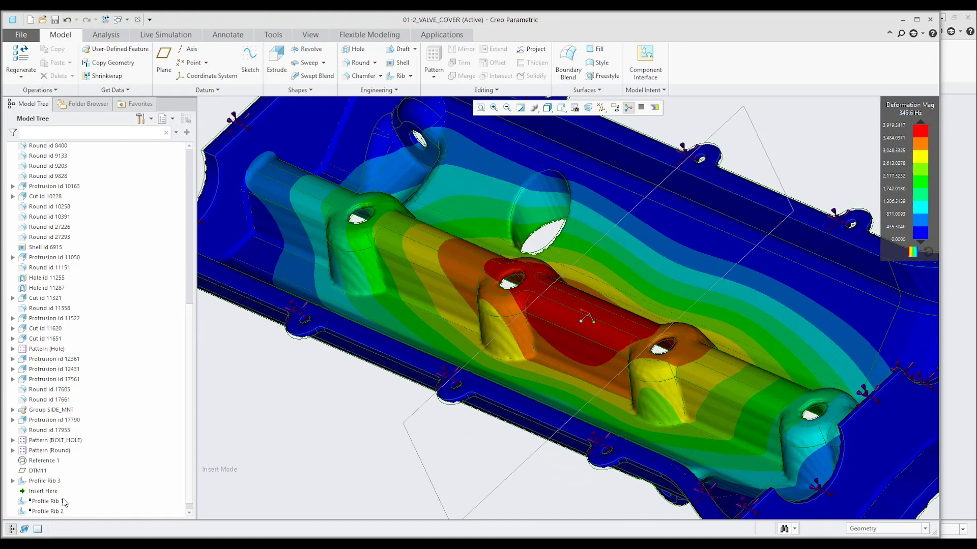
Move Profile Rib 1 and Profile Rib 2 above the Insert Here marker
click(49, 503)
ctrl+click(49, 512)
drag(49, 508, 56, 484)
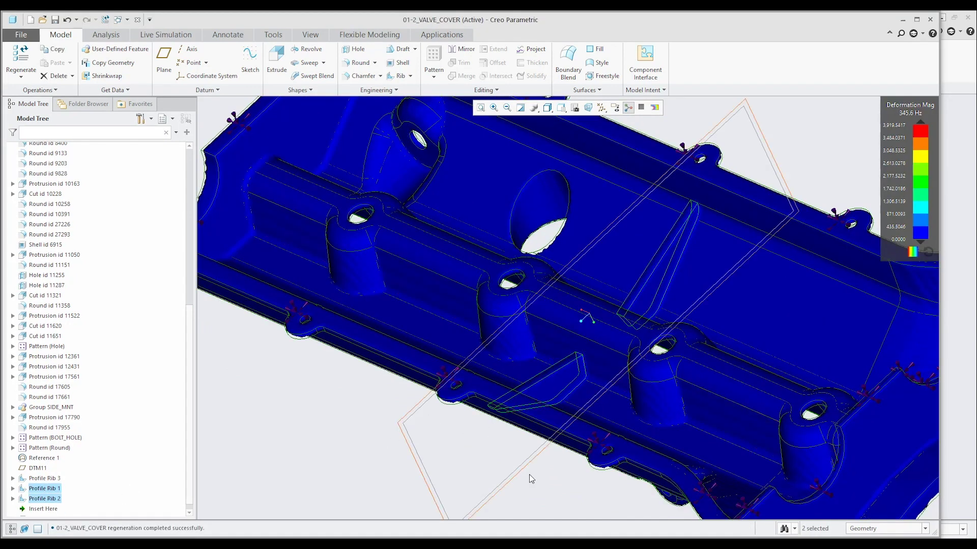
middle_drag(341, 452, 588, 326)
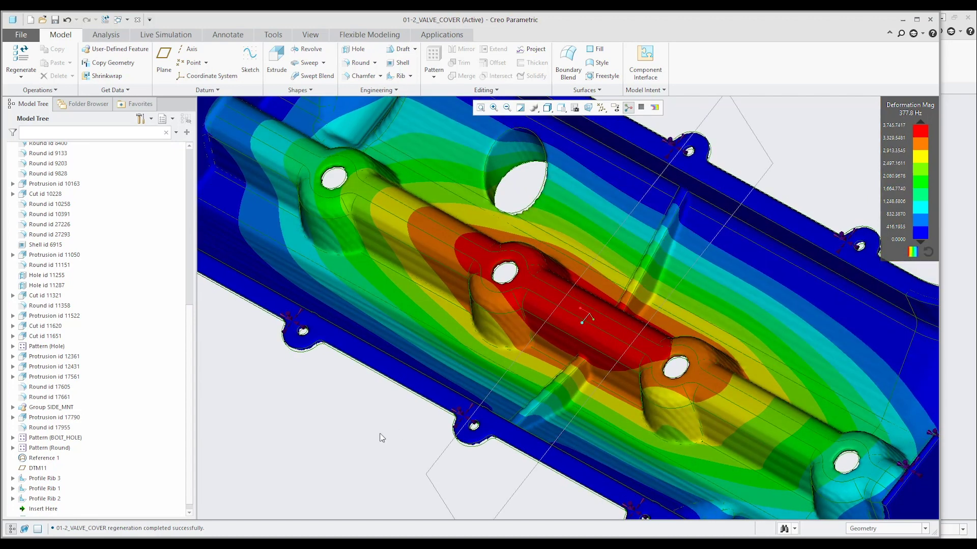
middle_drag(379, 432, 802, 135)
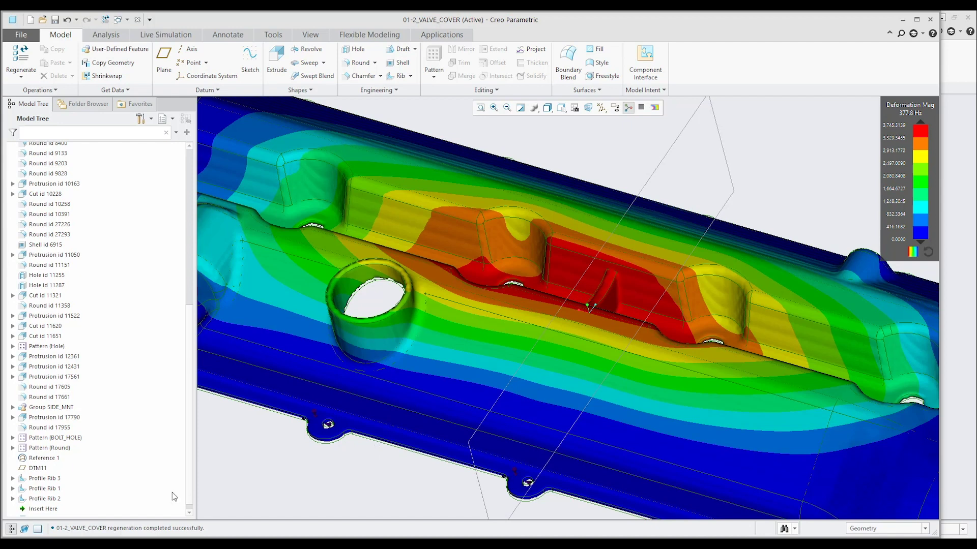
Exit insert mode, resume the suppressed ribs, and view the 377.8 Hz result
drag(41, 509, 38, 473)
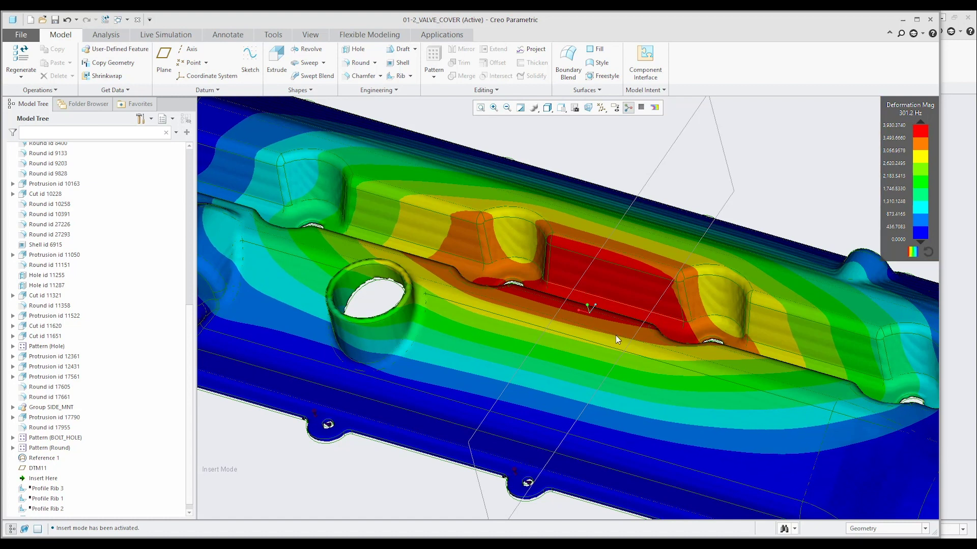
mouse_move(50, 479)
mouse_down()
mouse_move(53, 513)
mouse_move(49, 475)
mouse_up()
right_click(49, 473)
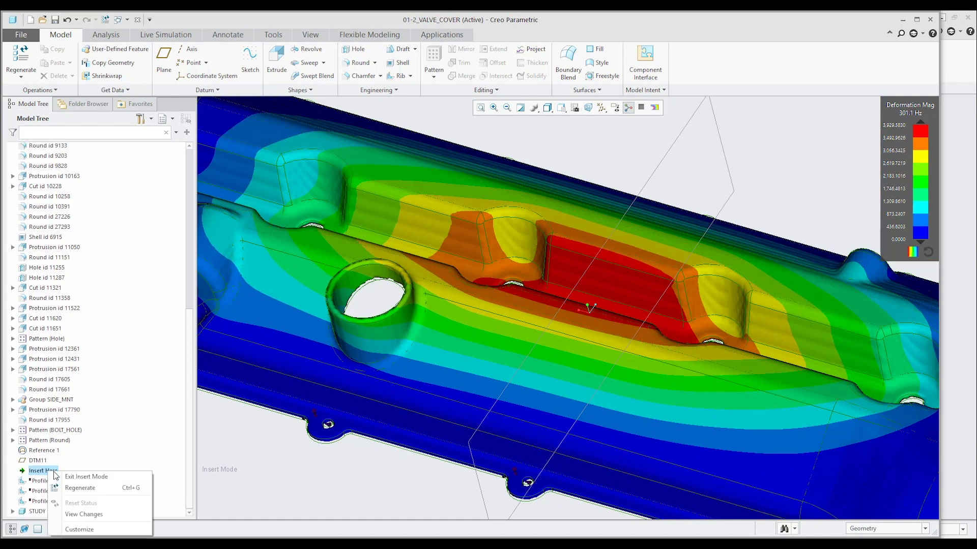
click(92, 474)
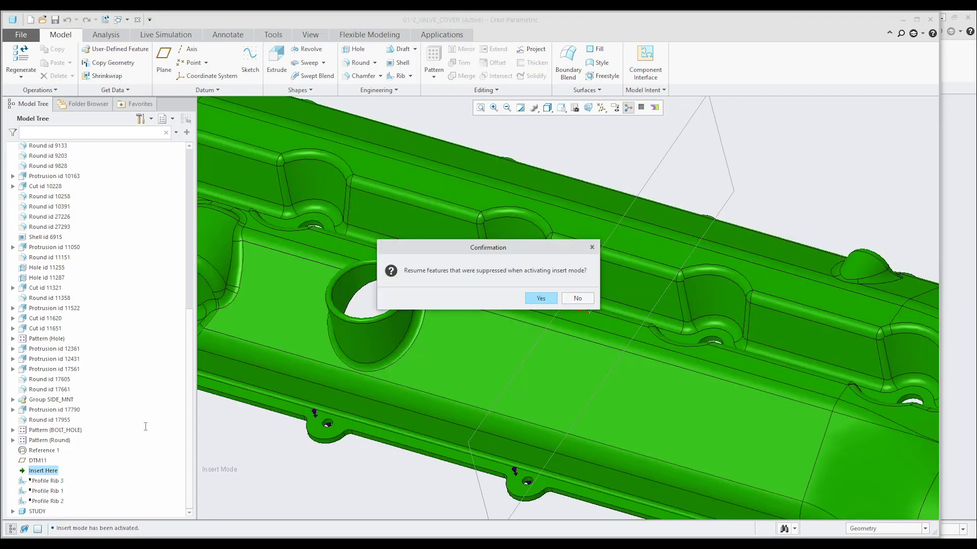
click(539, 298)
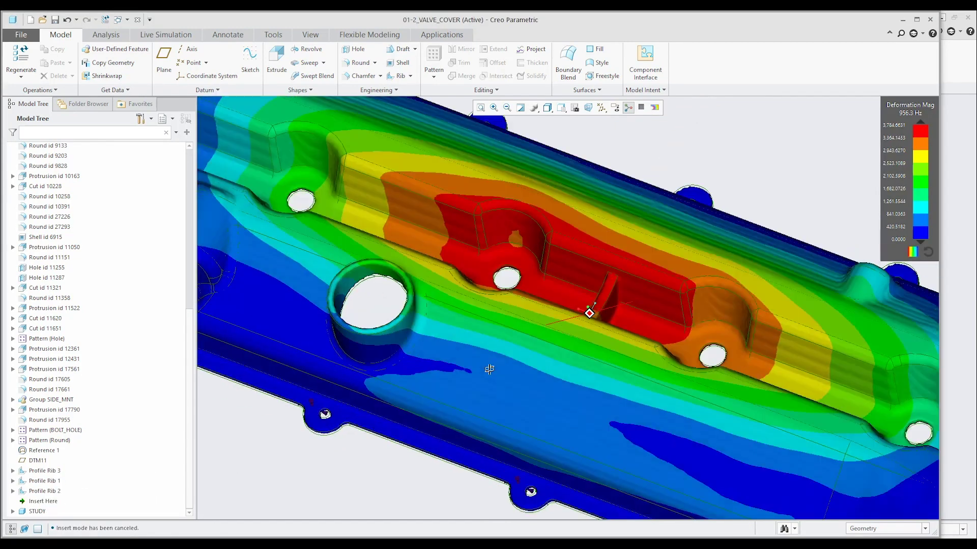
mouse_move(489, 370)
middle_down()
mouse_move(552, 257)
mouse_move(537, 280)
mouse_move(596, 269)
middle_up()
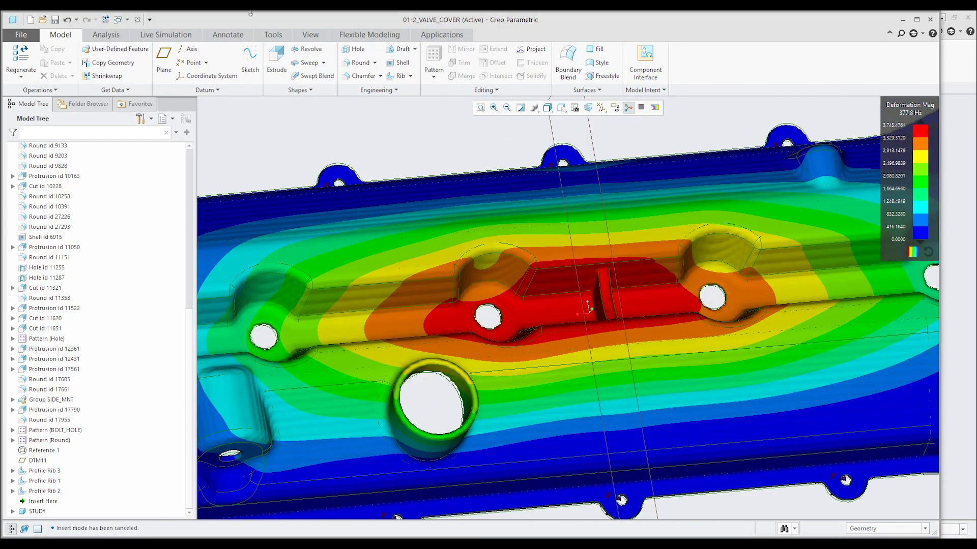
scroll(424, 284, down, 5)
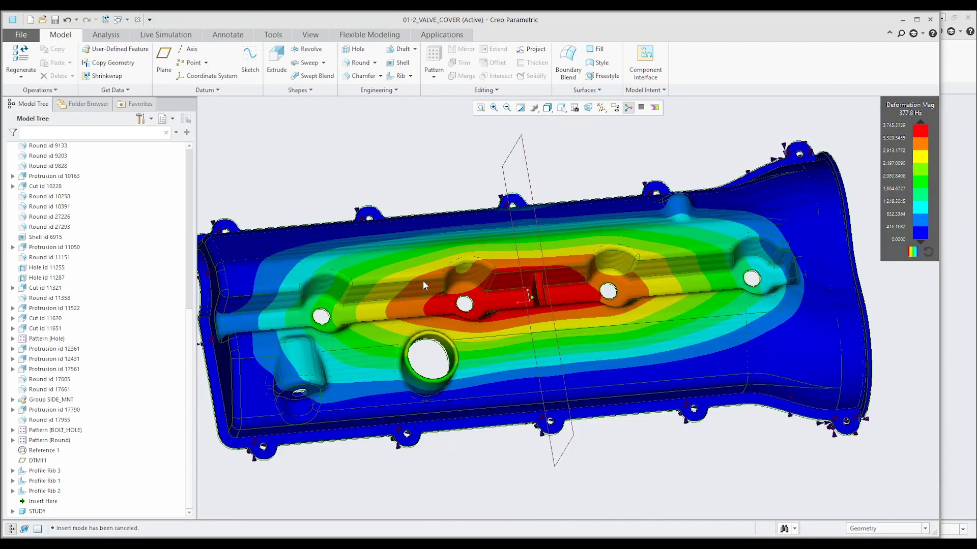
middle_drag(423, 284, 468, 348)
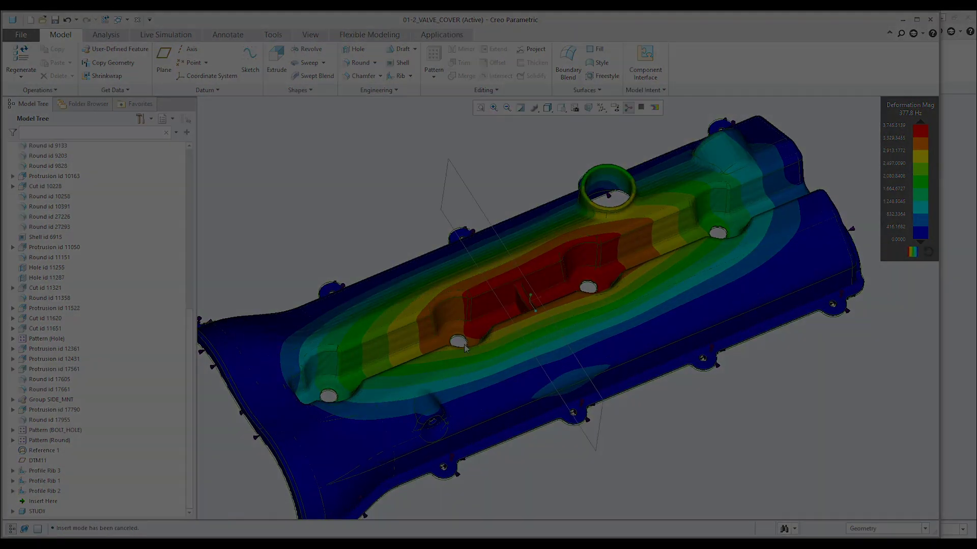